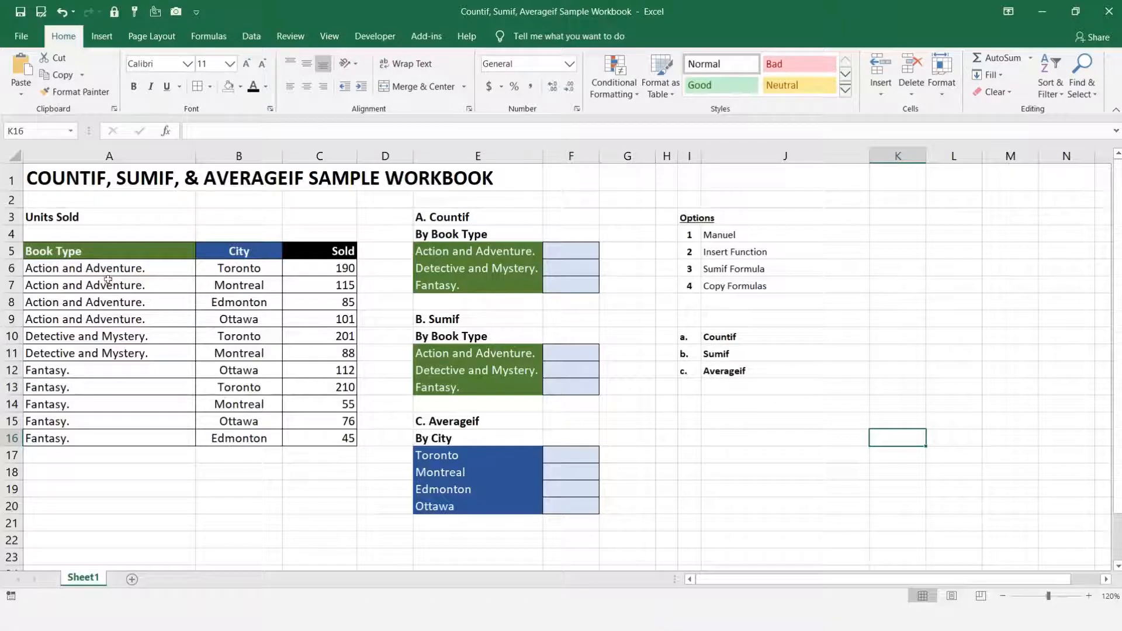
Step: Count the rows of each book type by selecting the Action and Adventure, Detective and Mystery, and Fantasy cells in column A
drag(107, 269, 107, 319)
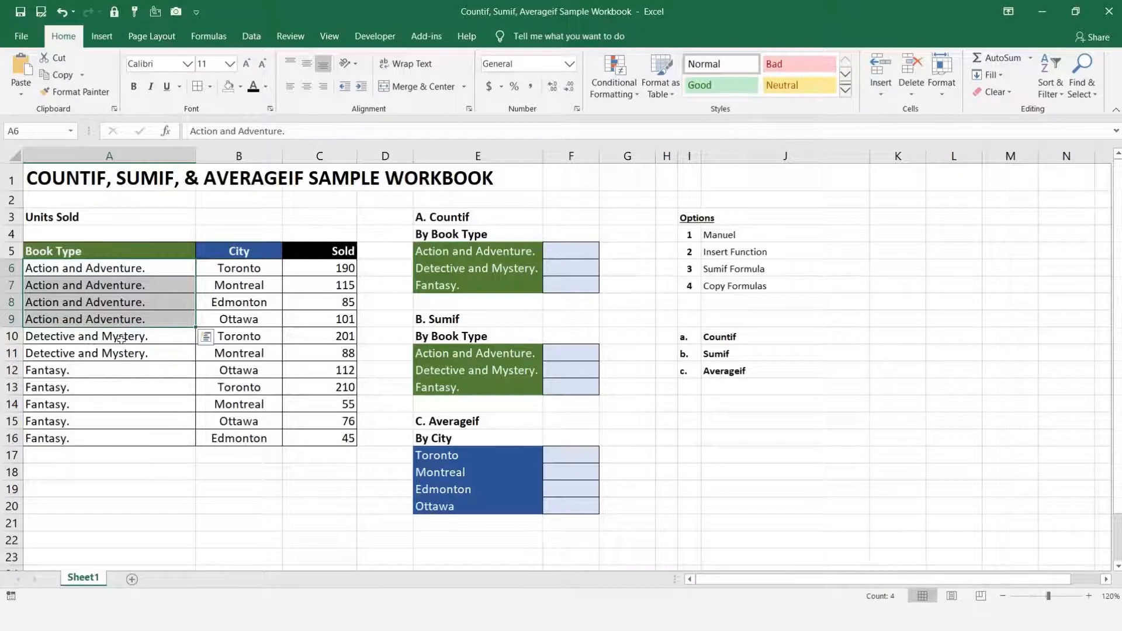
drag(121, 337, 121, 352)
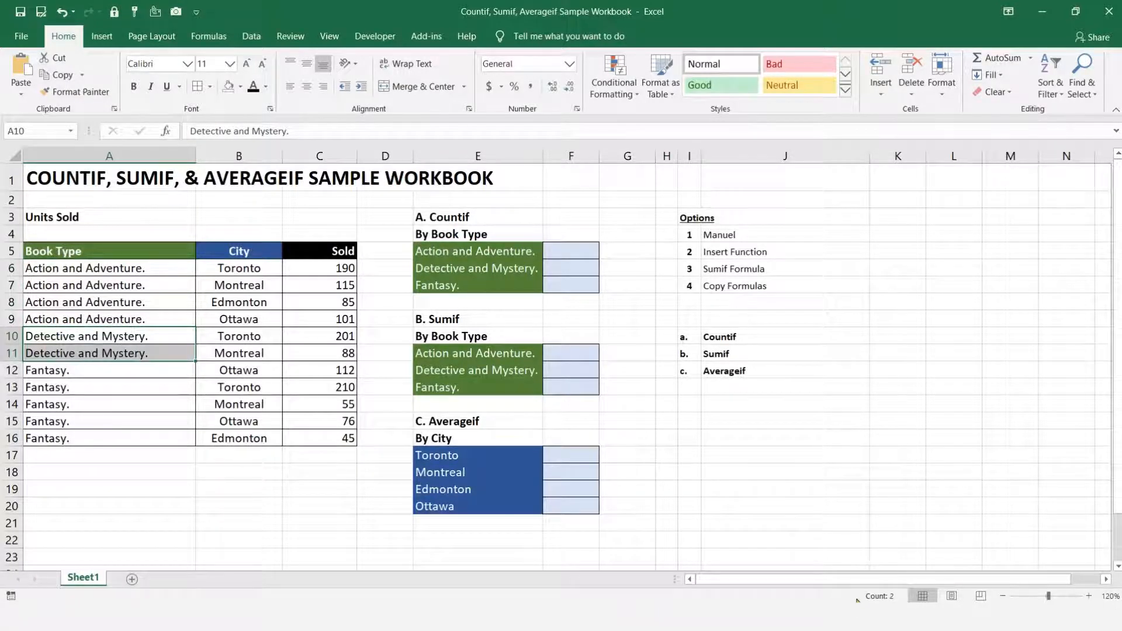
drag(88, 374, 86, 436)
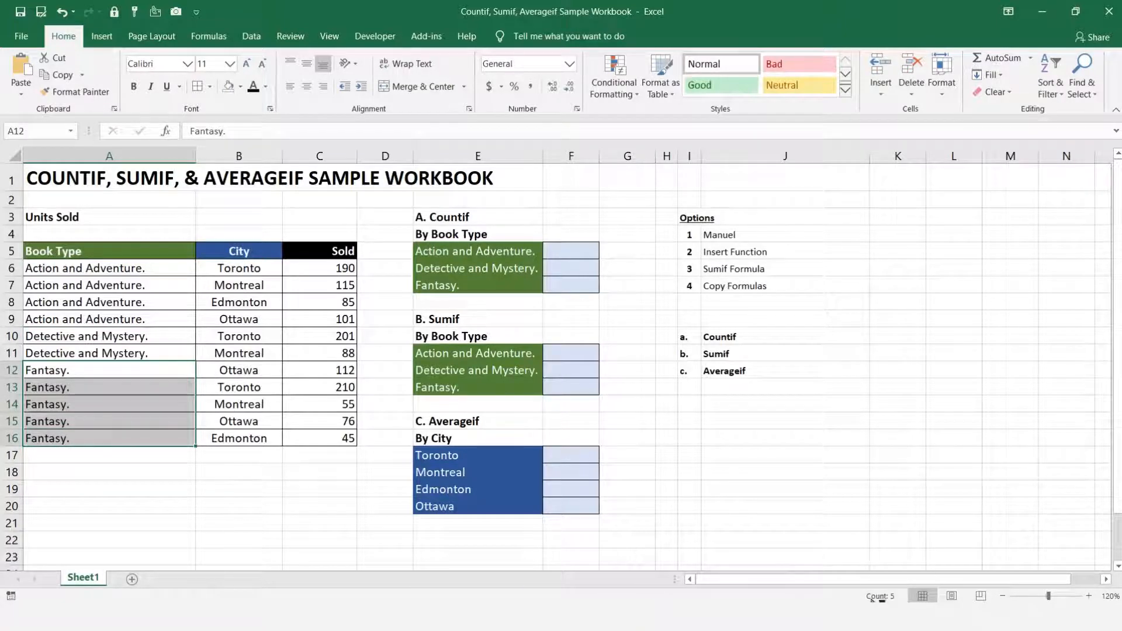
click(715, 454)
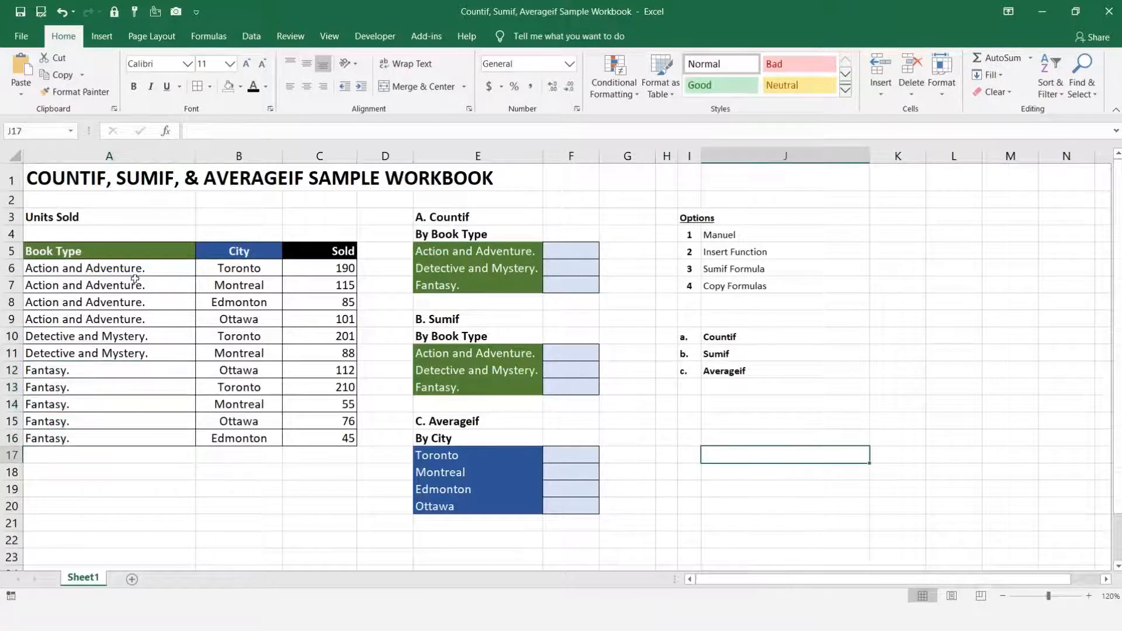
Step: Sort the Units Sold table A5:C16 by City in A to Z order using a custom sort
drag(99, 250, 346, 438)
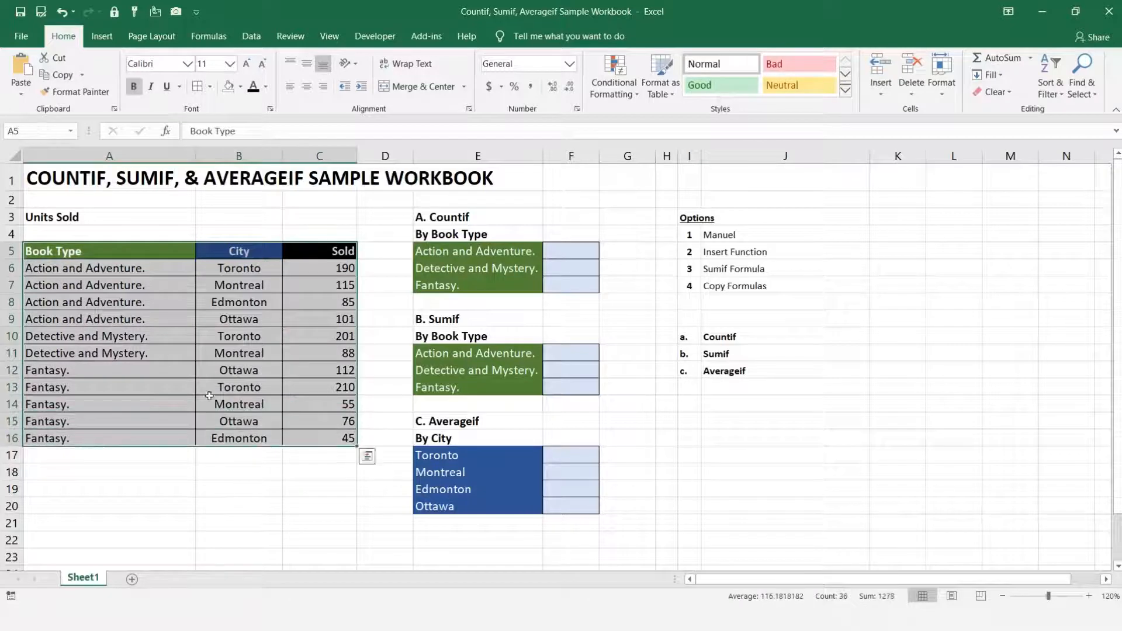
right_click(111, 322)
mouse_move(245, 481)
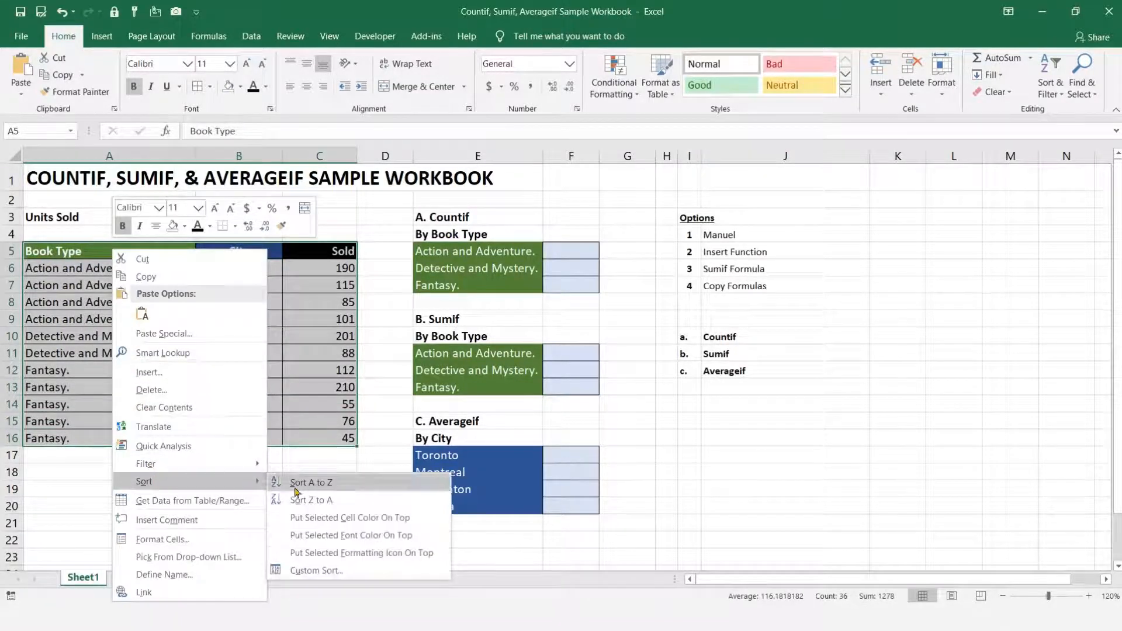
click(316, 571)
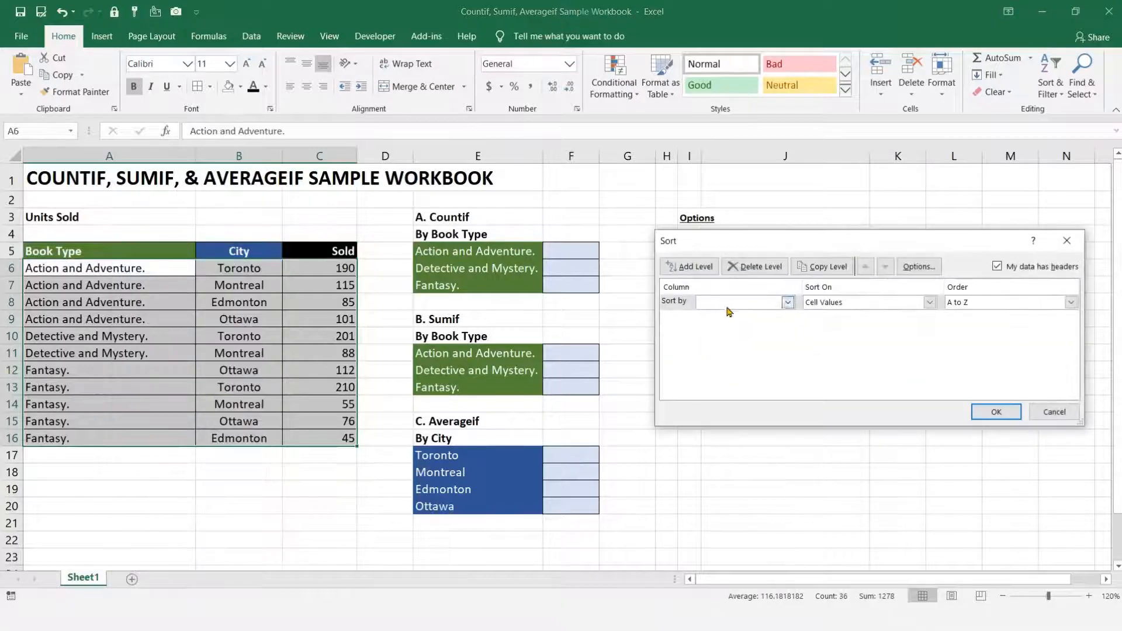
click(727, 303)
click(737, 329)
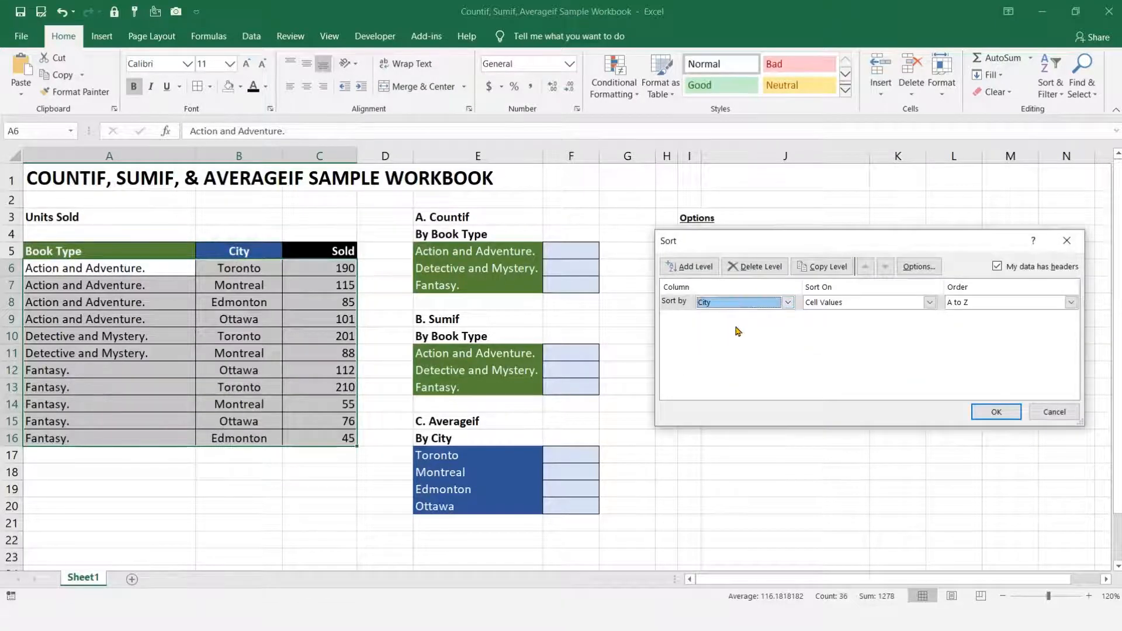
click(995, 412)
click(105, 370)
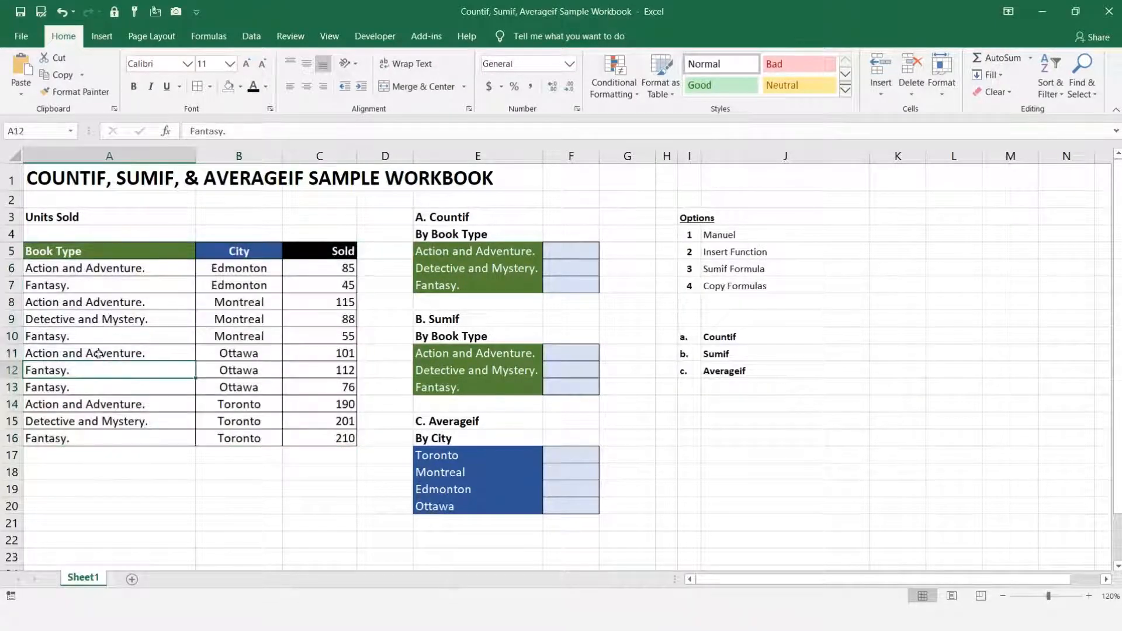
Step: Count the scattered Action and Adventure entries by selecting cells A6, A8, A11 and A14 together
click(85, 266)
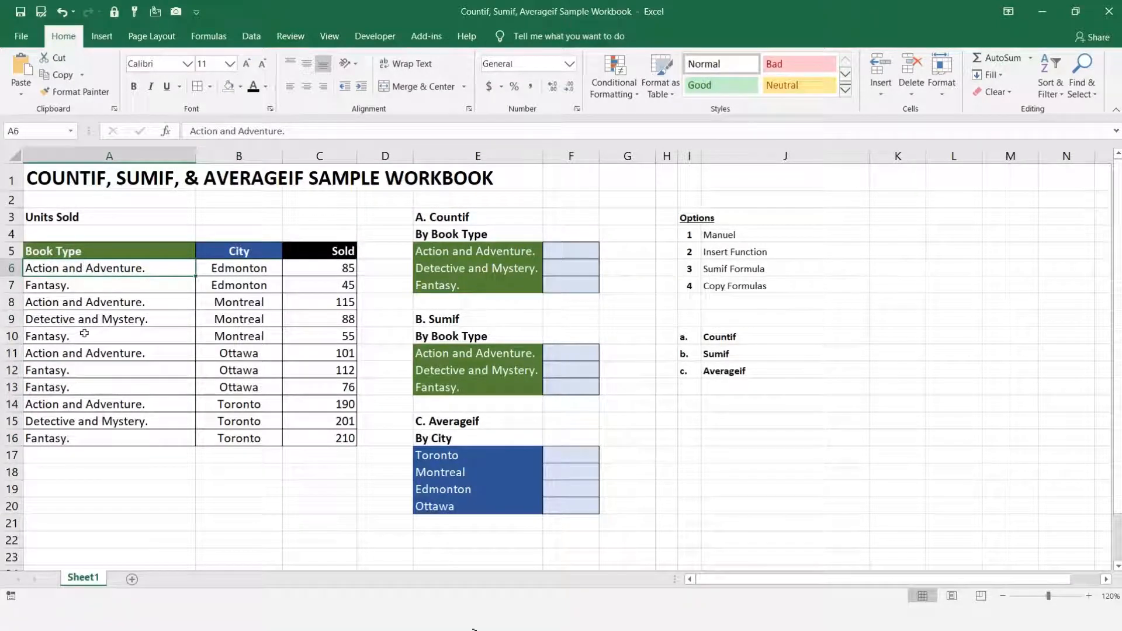
ctrl+click(79, 302)
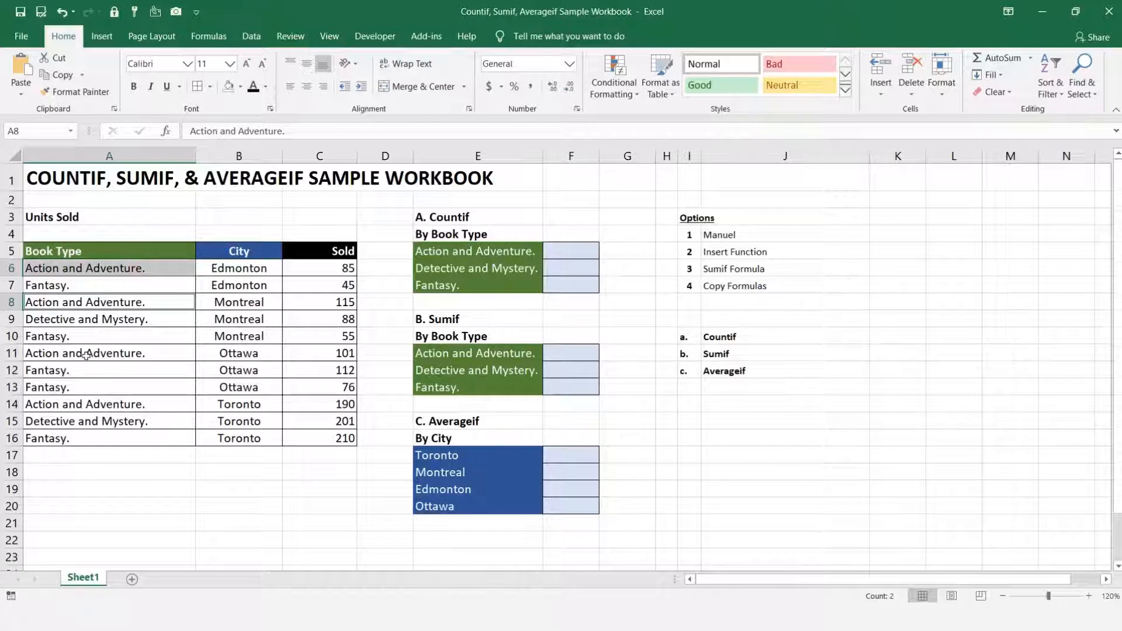
ctrl+click(85, 354)
ctrl+click(90, 404)
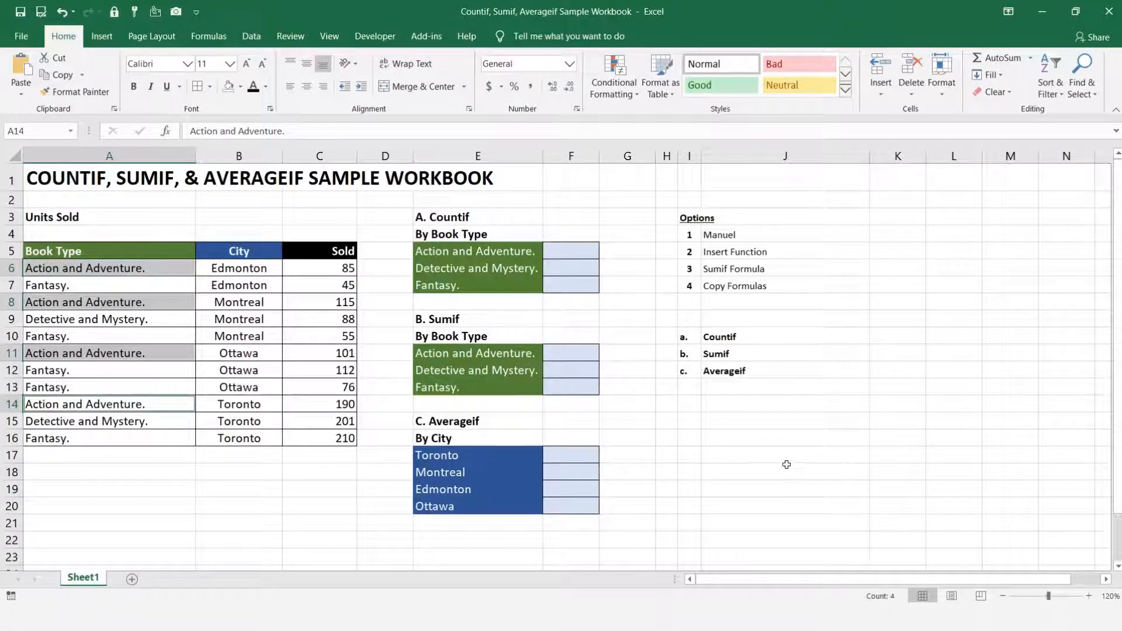
Step: Undo the sort by City on the Units Sold table
click(786, 465)
click(60, 12)
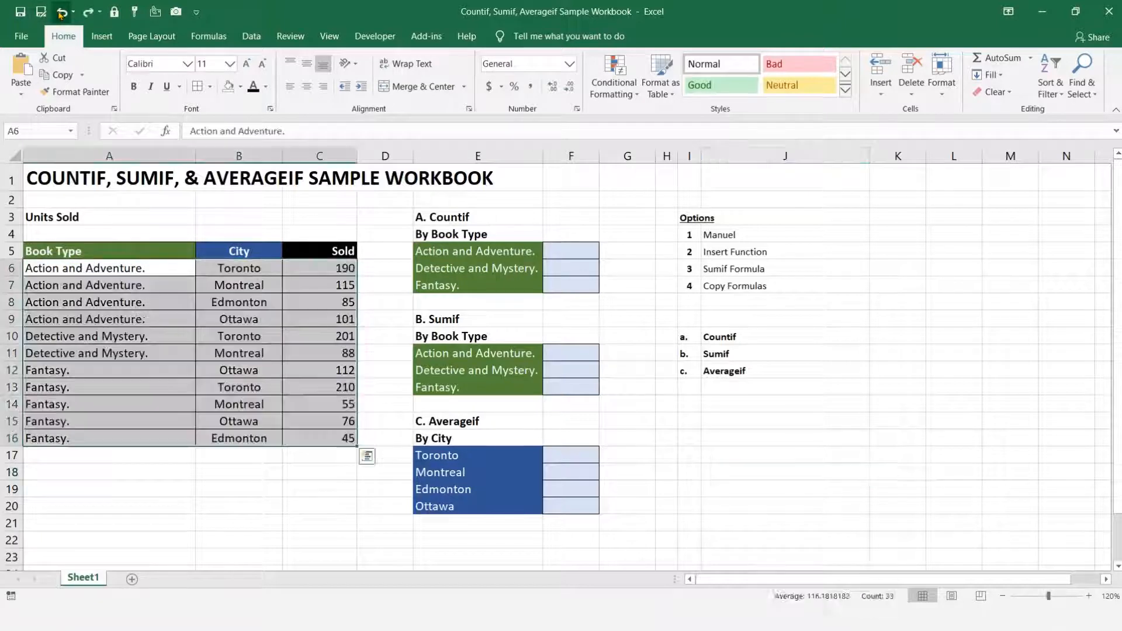
click(668, 385)
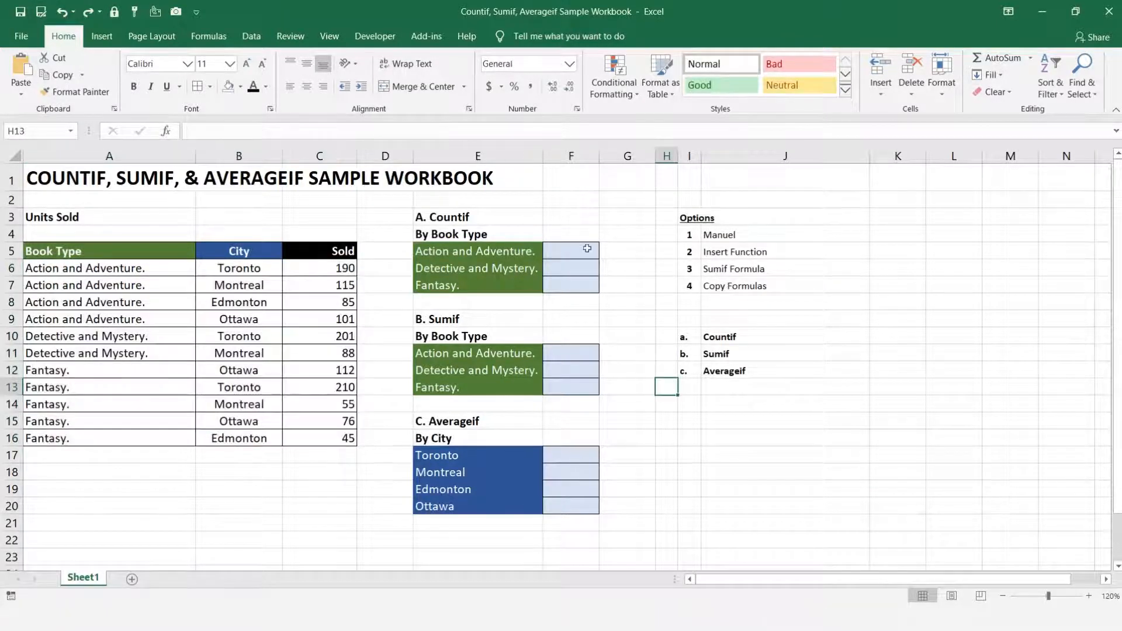
Step: Search for the function "countif" and insert COUNTIF into cell F5, beside Action and Adventure in the Countif section
click(587, 248)
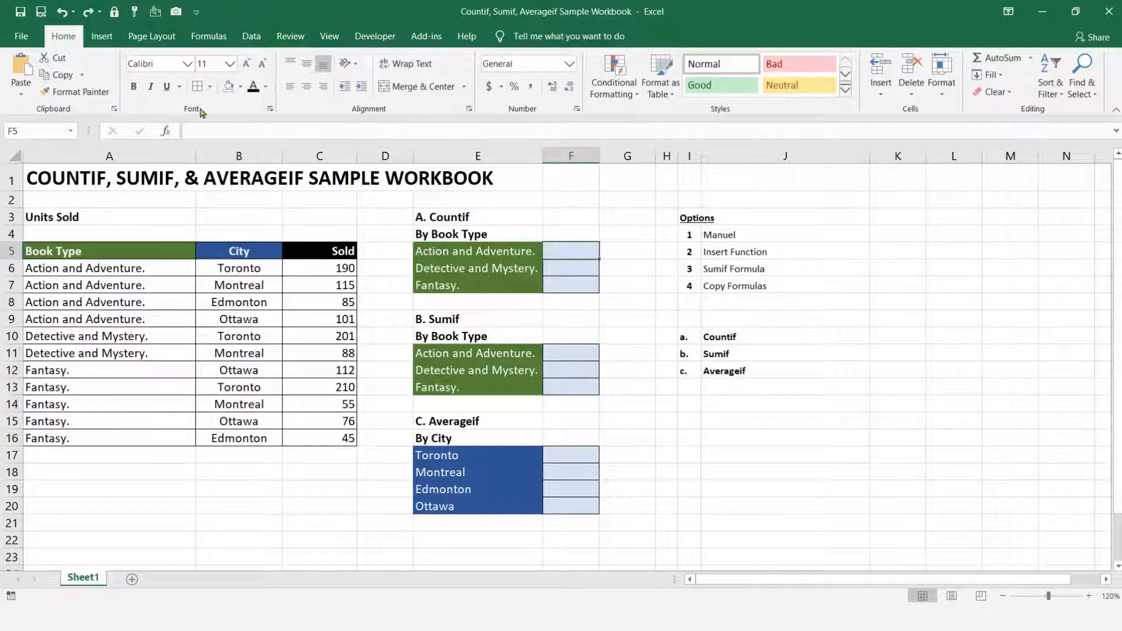
click(206, 37)
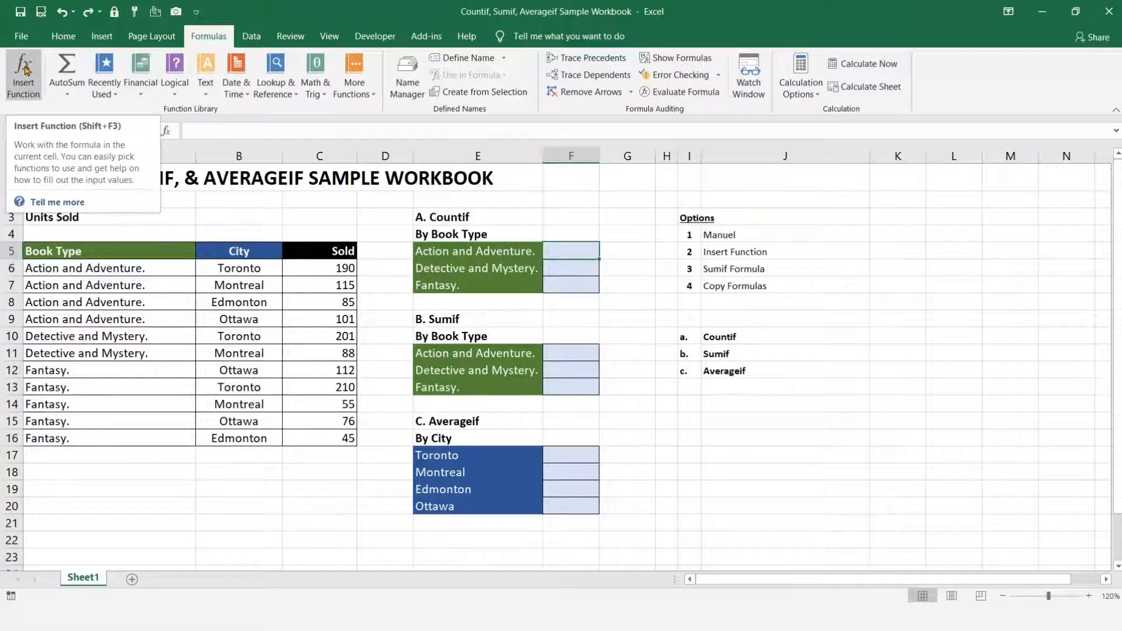
click(26, 70)
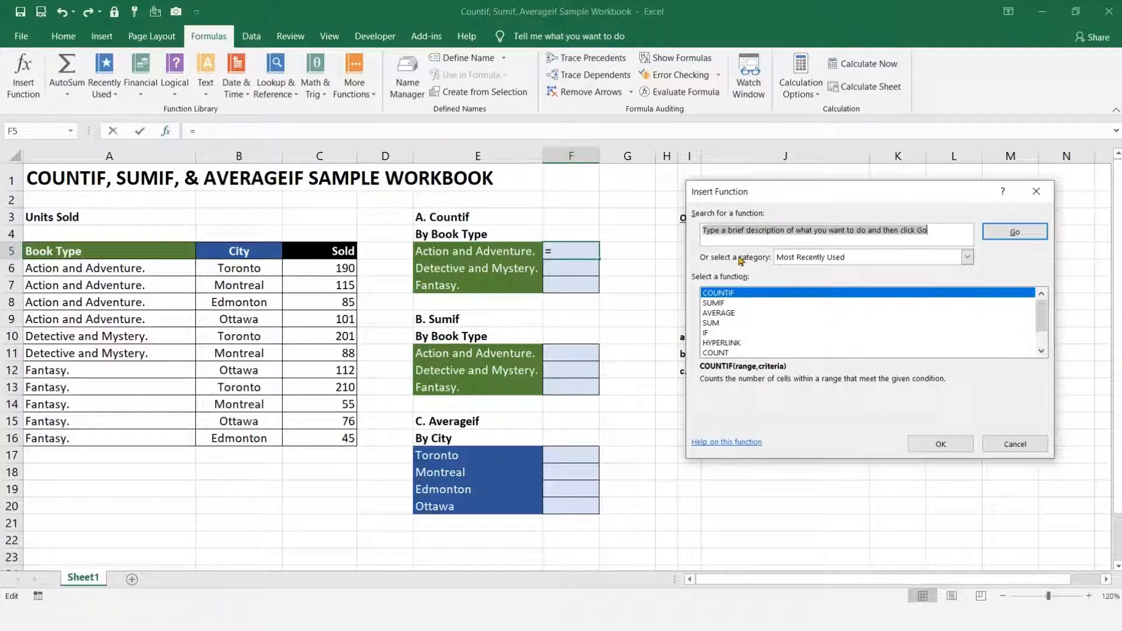
text(countif)
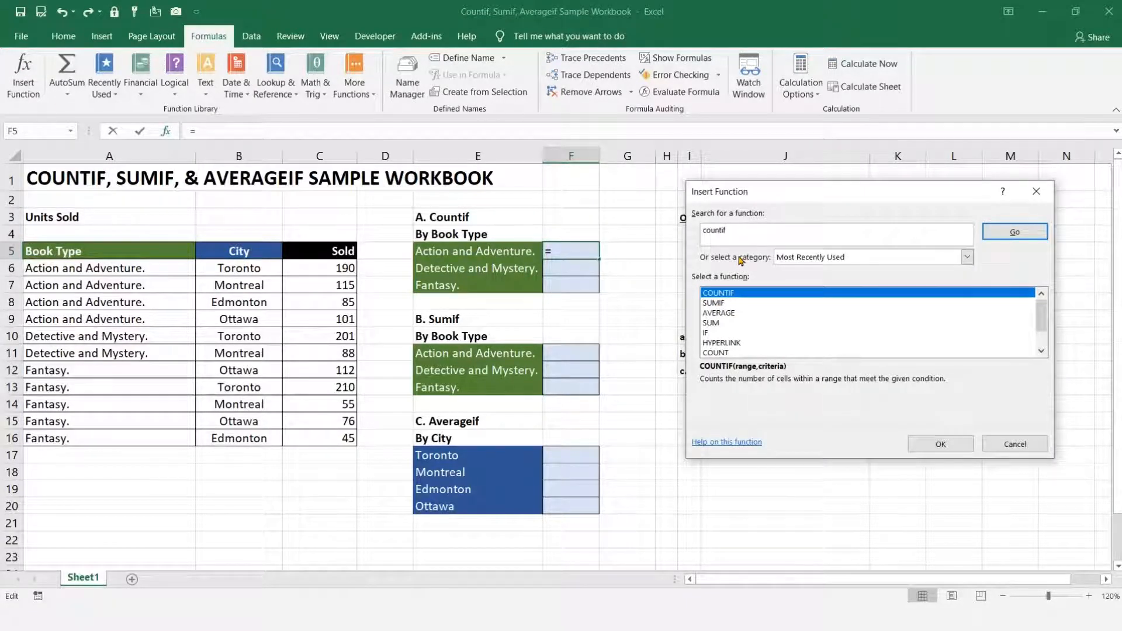
click(1014, 232)
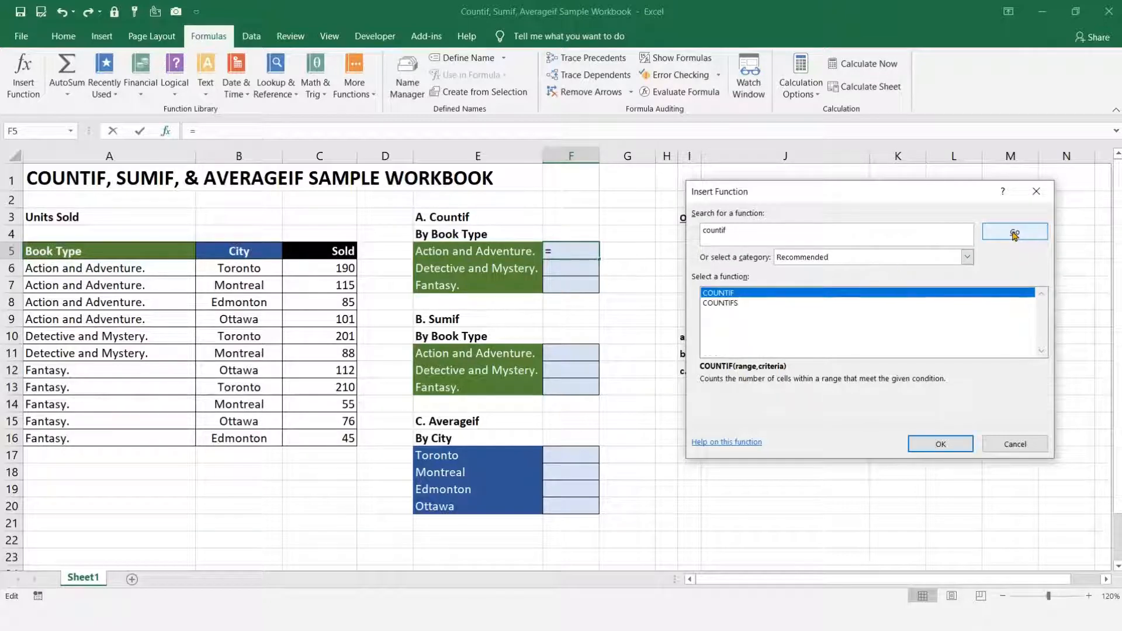
double_click(727, 294)
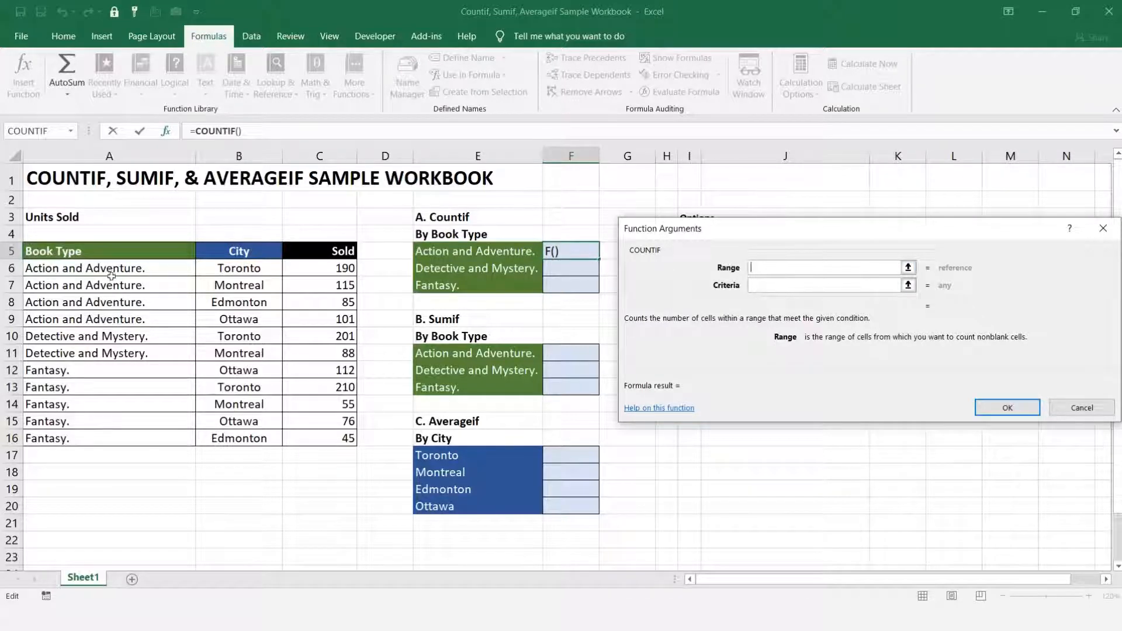
Step: Set the COUNTIF arguments to range A6:A16 and criteria E5, and enter the function in F5
drag(110, 268, 103, 439)
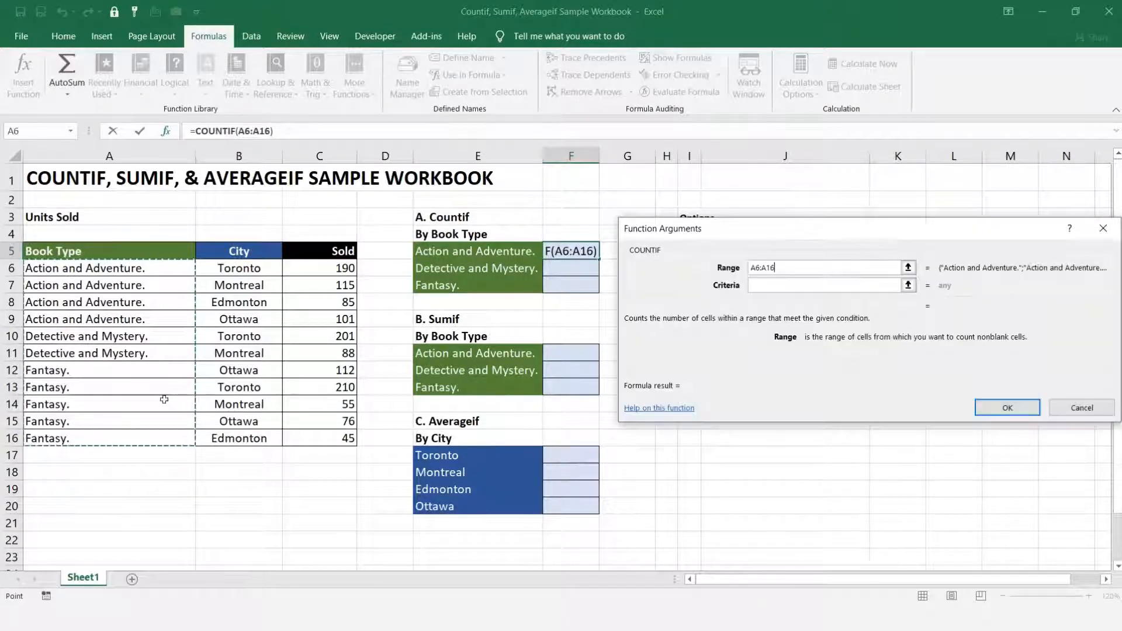
click(758, 286)
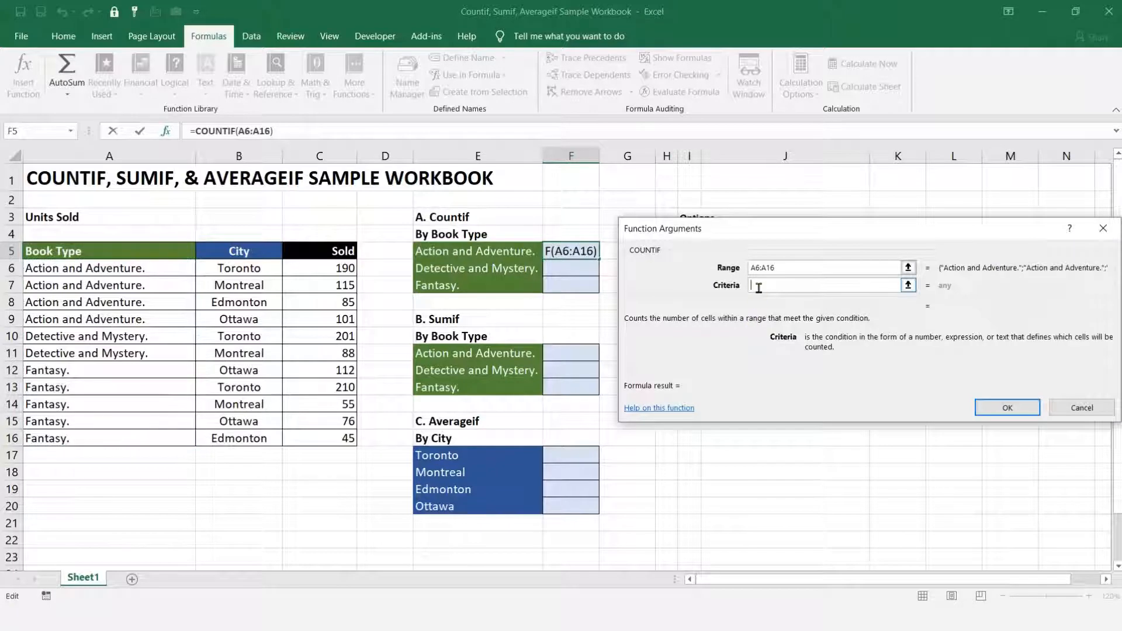
click(437, 251)
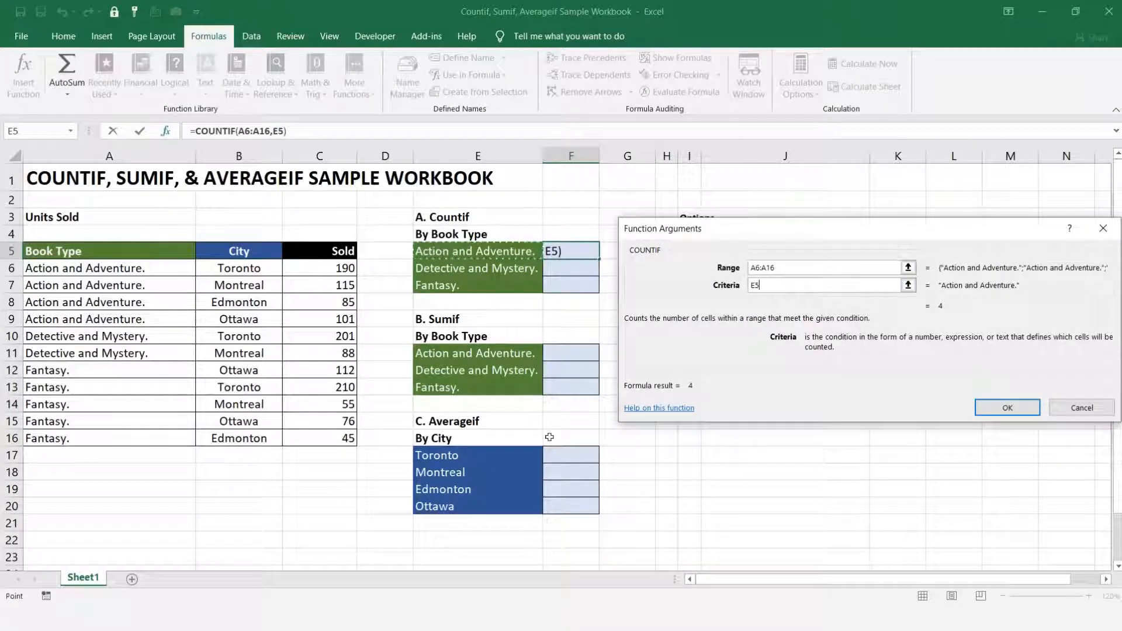
click(1008, 408)
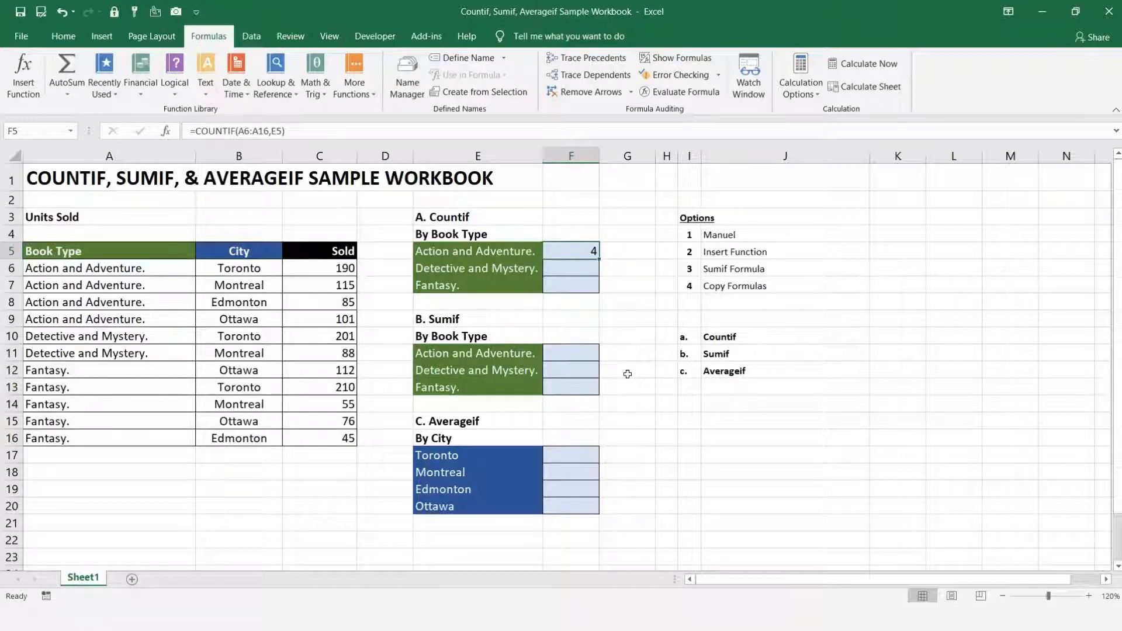
Step: Clear the COUNTIF formula from cell F5
key(BackSpace)
key(Return)
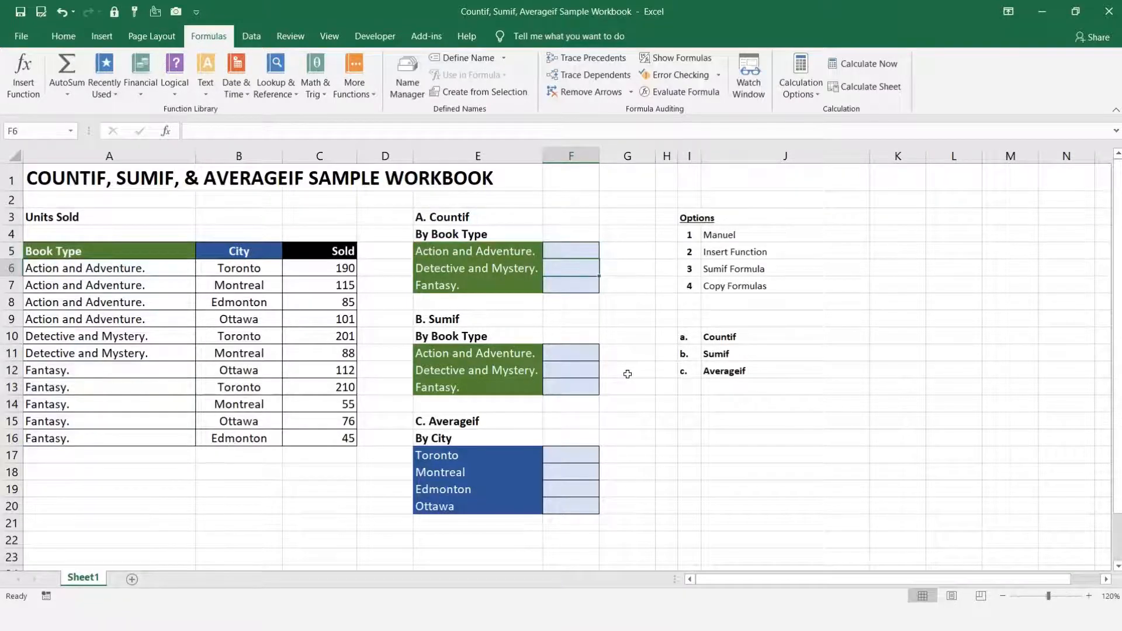
Step: Write the formula =COUNTIF(A6:A16,E5) manually in cell F5 to count the Action and Adventure rows
click(559, 251)
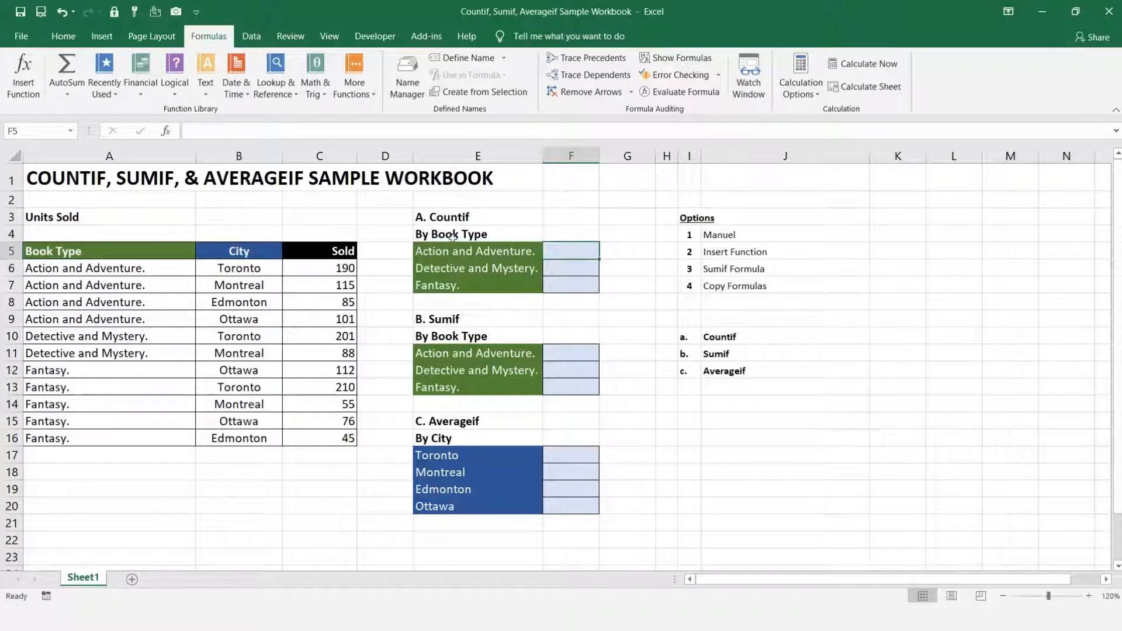
click(199, 130)
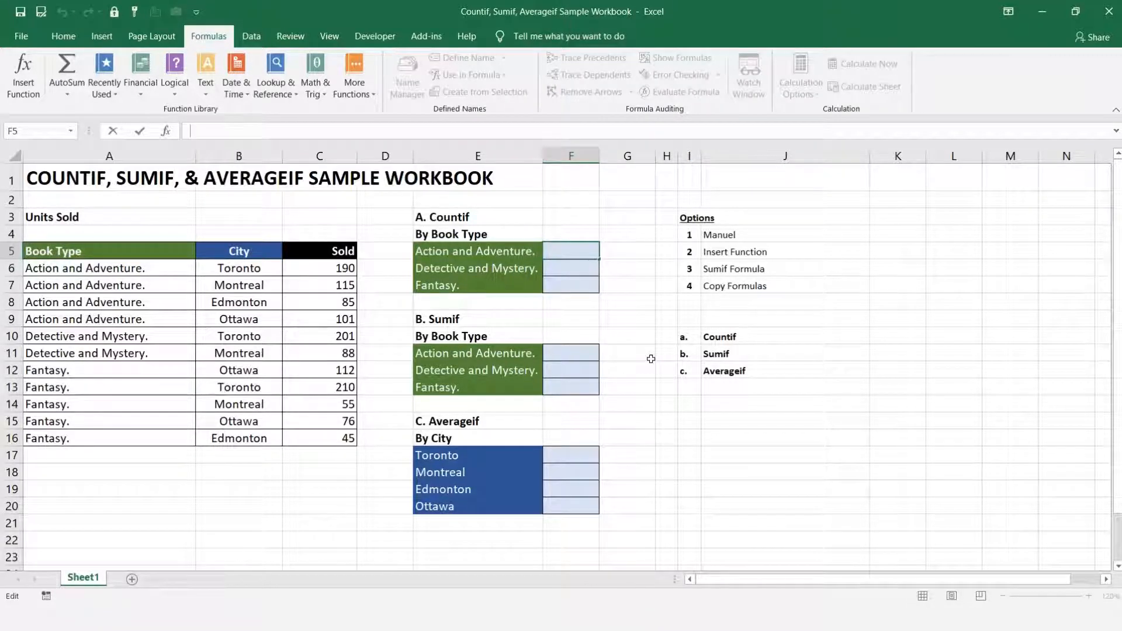
text(=counti)
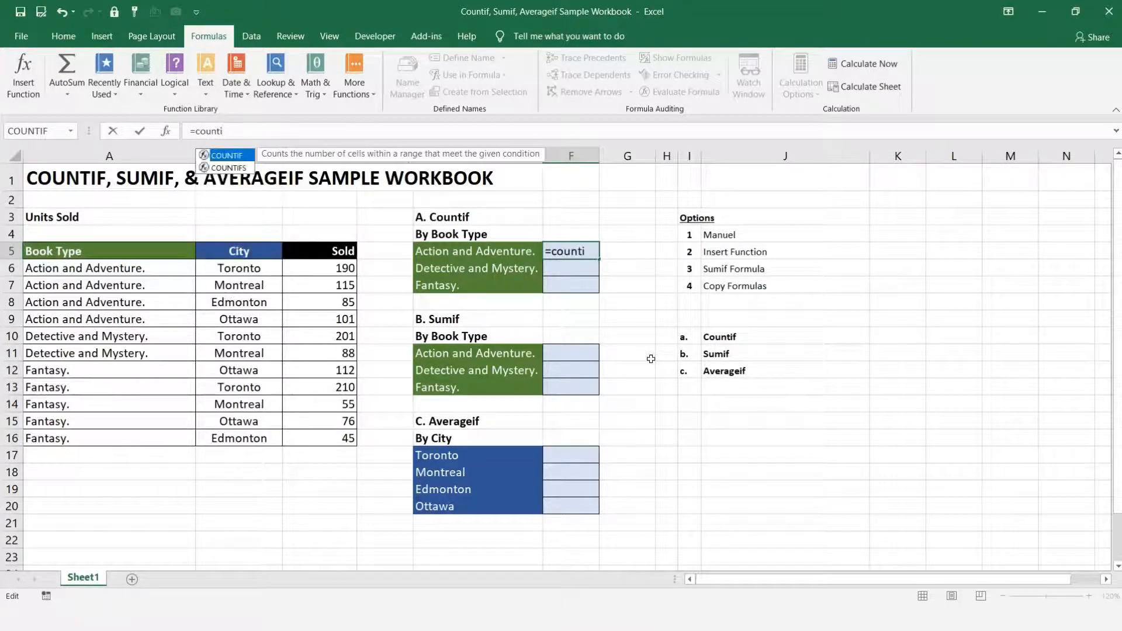
text(f()
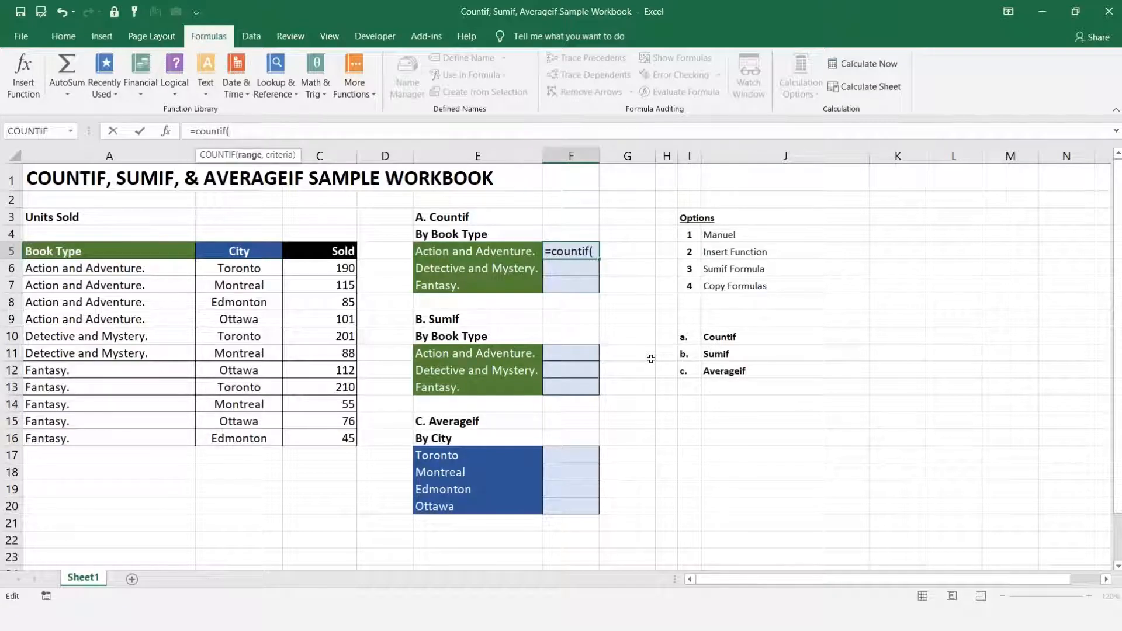
drag(104, 272, 91, 439)
text(,)
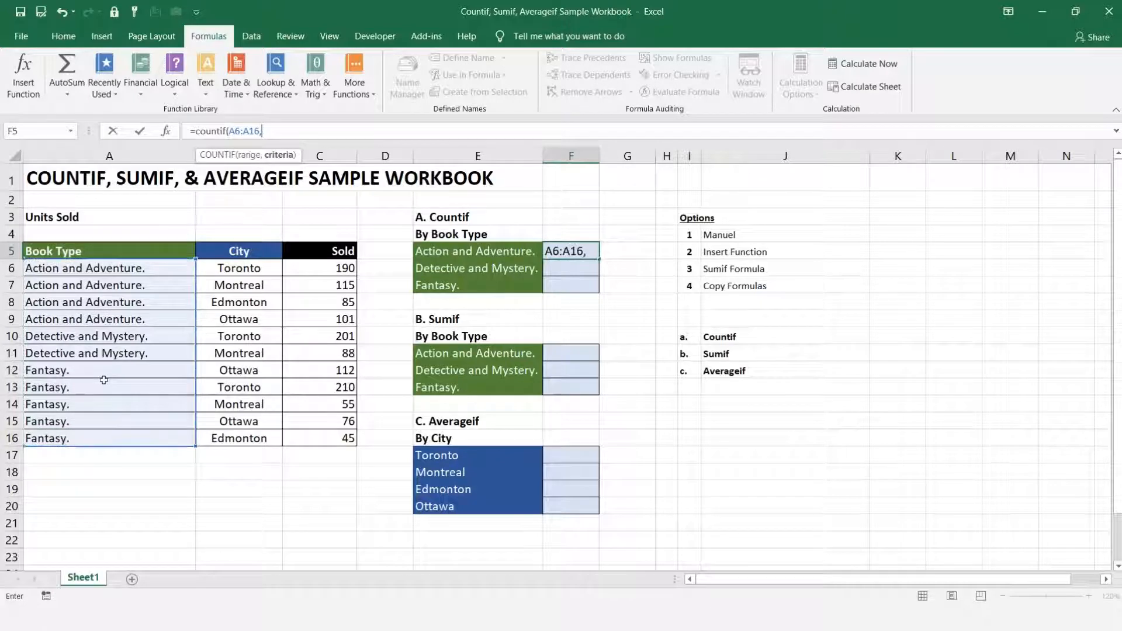
click(436, 252)
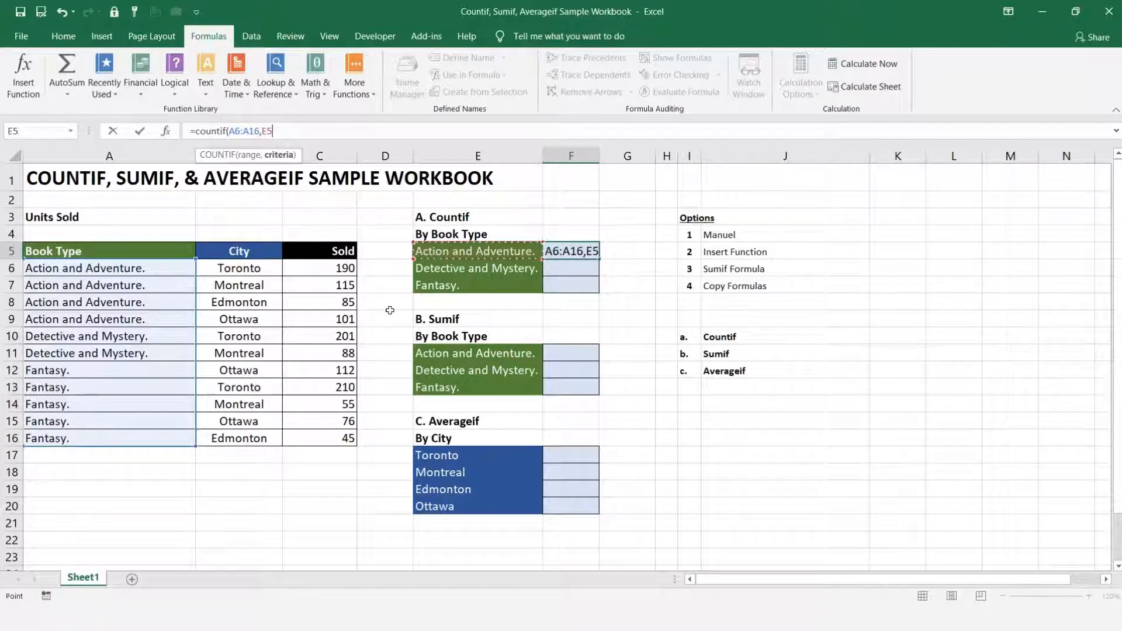
text())
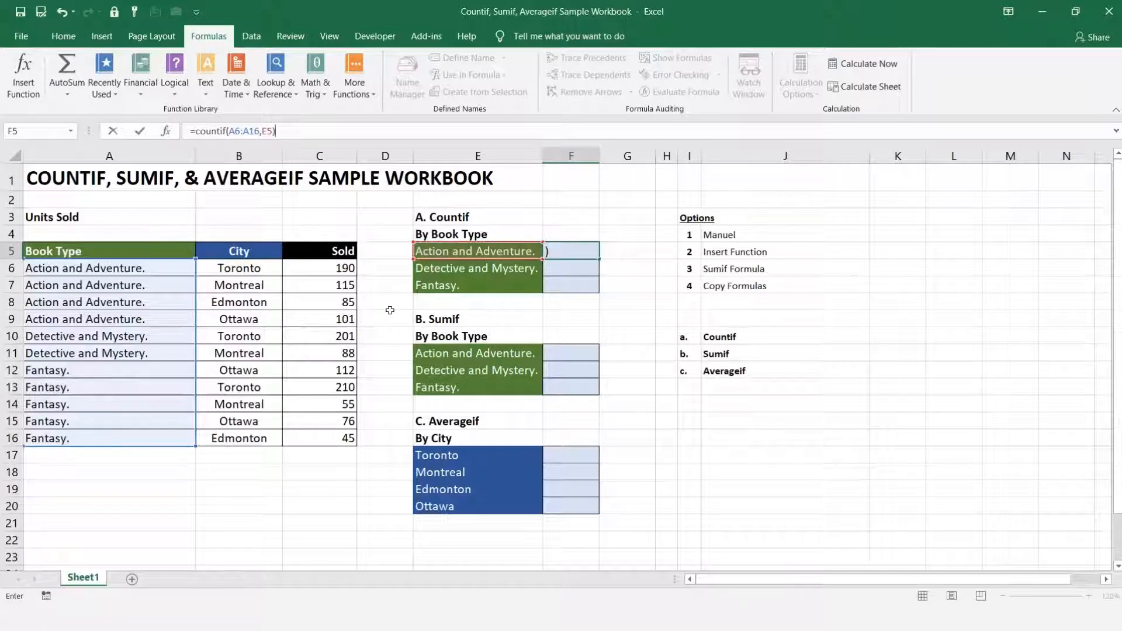
key(Return)
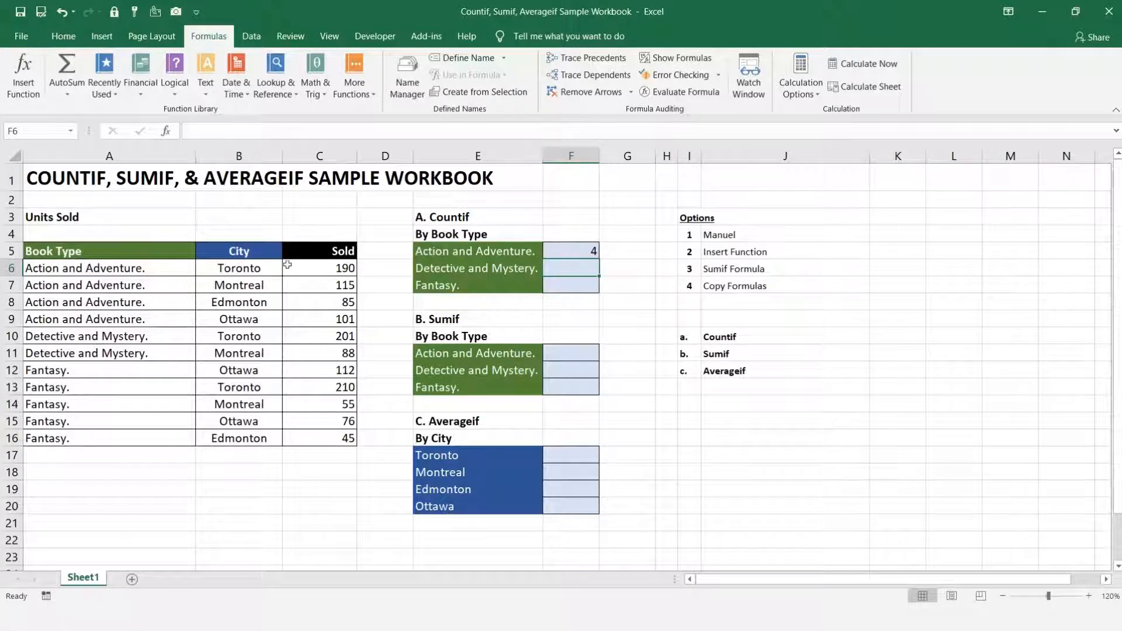
Step: Make the COUNTIF range in cell F5 absolute as $A$6:$A$16, keeping the criteria reference E5 relative
click(576, 249)
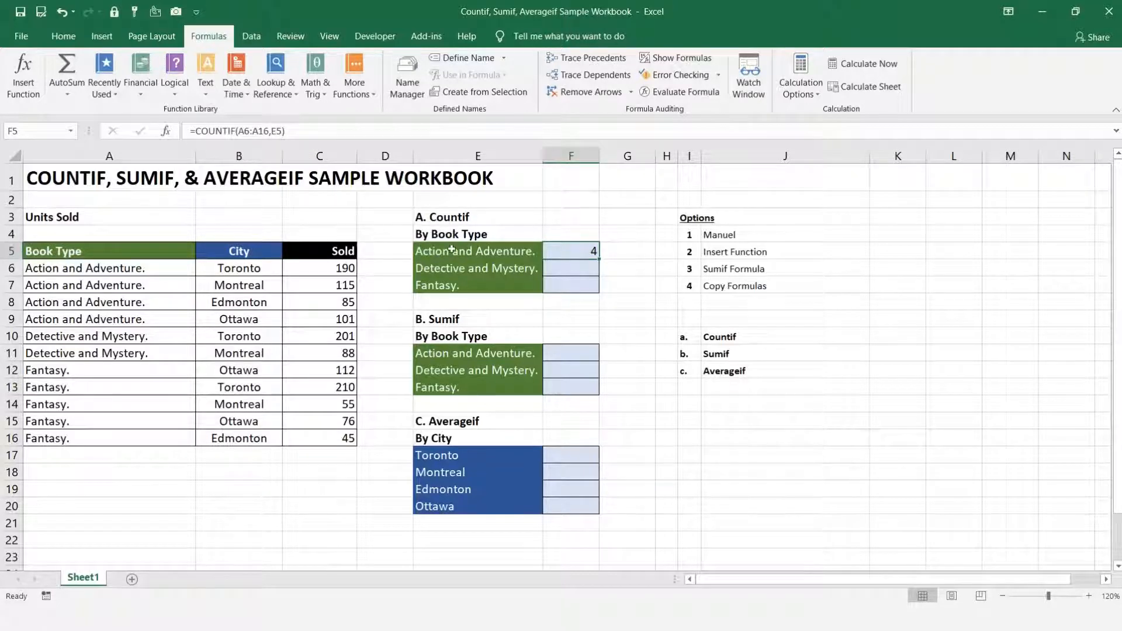
click(243, 130)
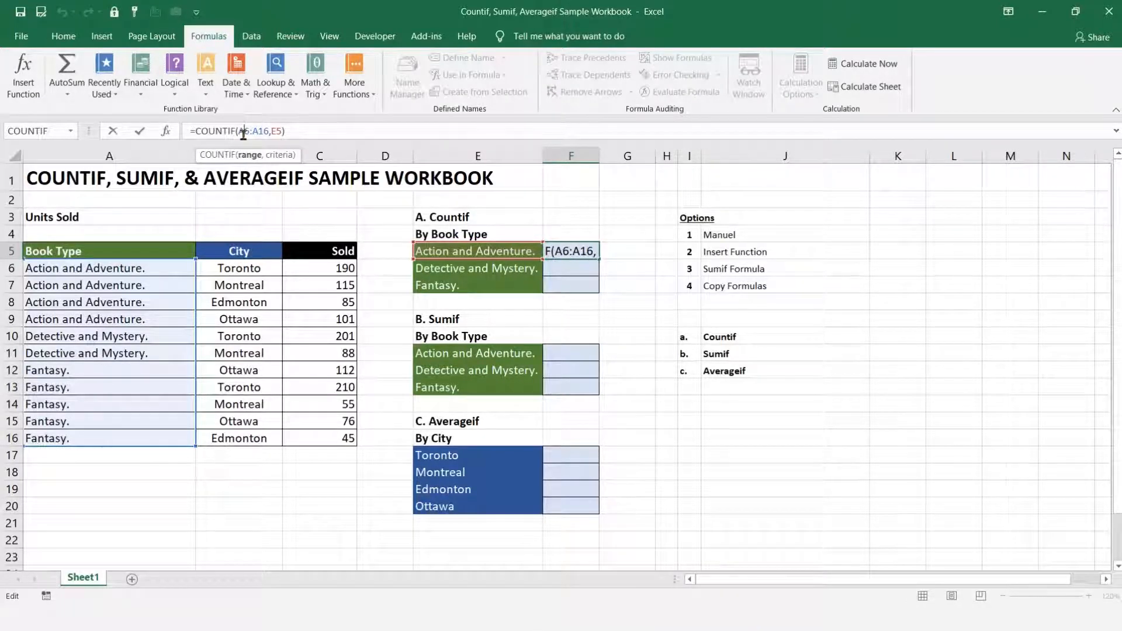
double_click(243, 130)
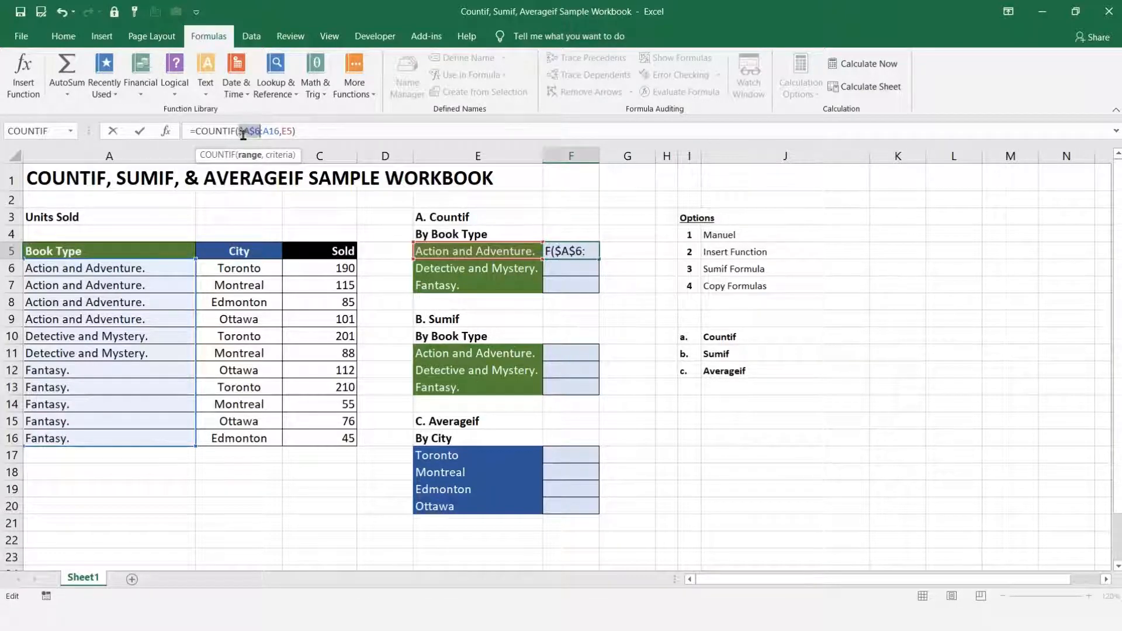
key(F4)
click(270, 131)
key(F4)
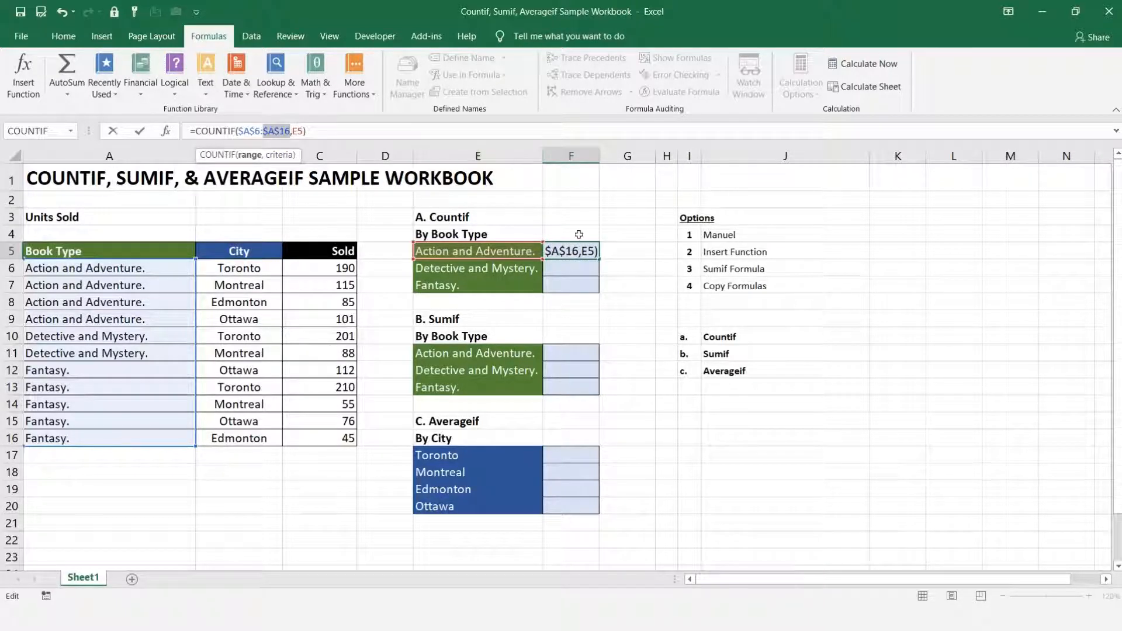
key(Return)
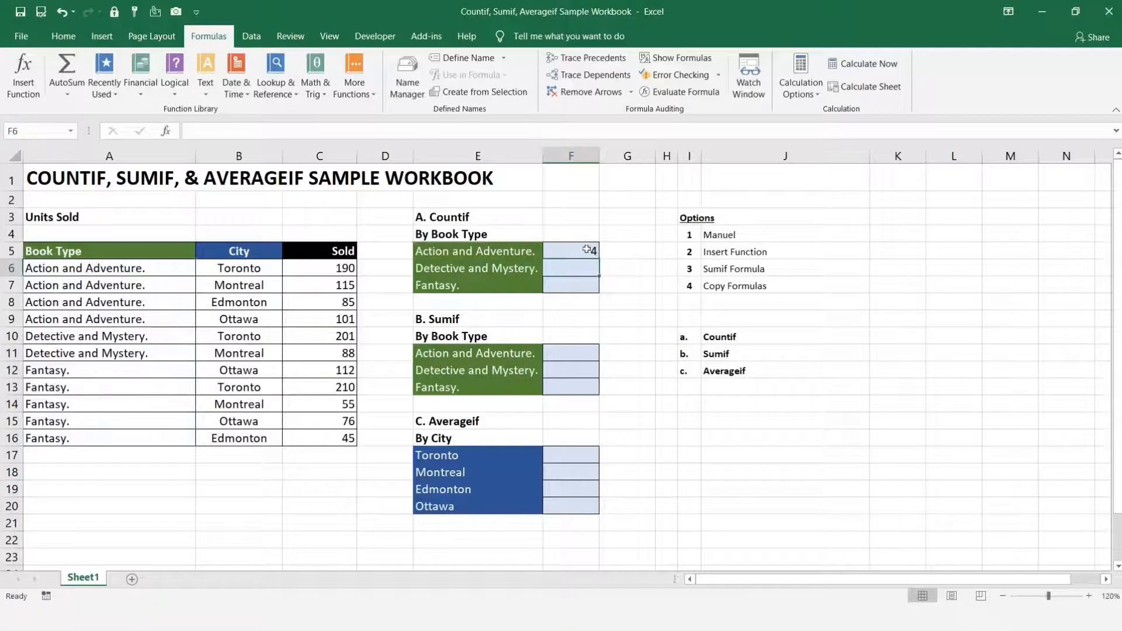
Step: Fill the COUNTIF formula from F5 down to F7 for Detective and Mystery and Fantasy
click(587, 251)
drag(599, 258, 599, 289)
click(617, 271)
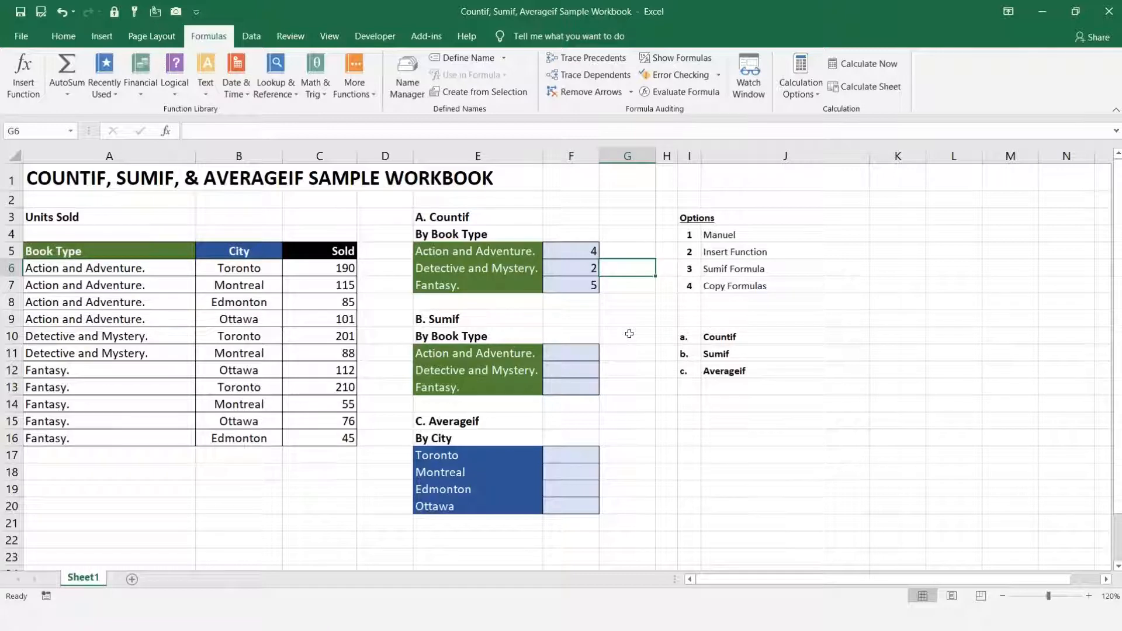
click(629, 334)
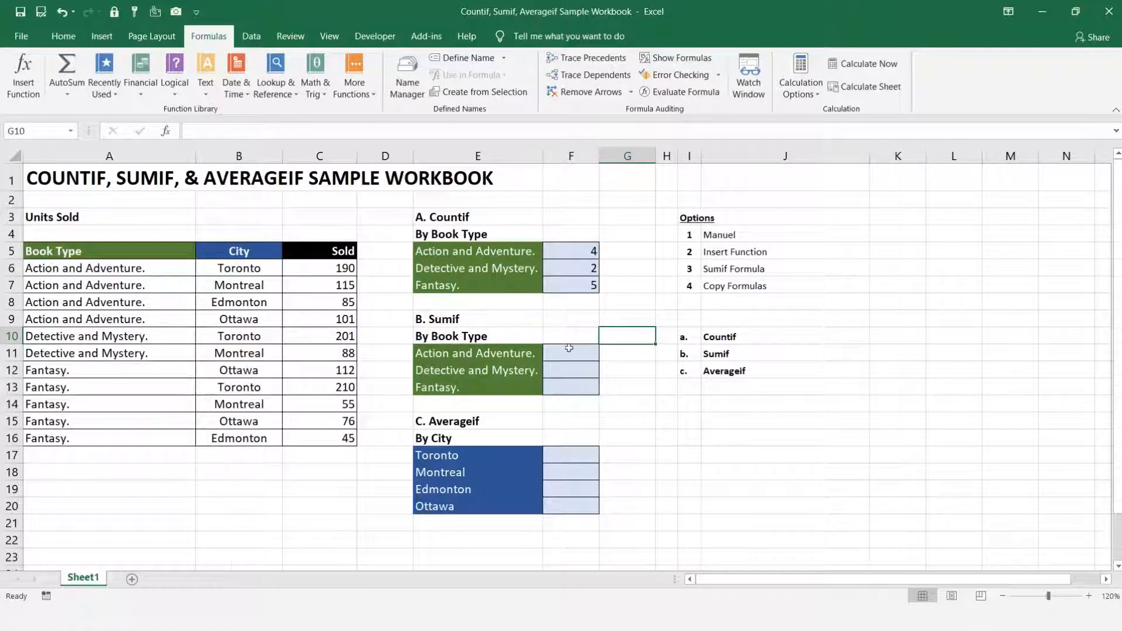
Step: Search for the SUMIF function and insert it into cell F11, beside Action and Adventure in the Sumif section
click(568, 350)
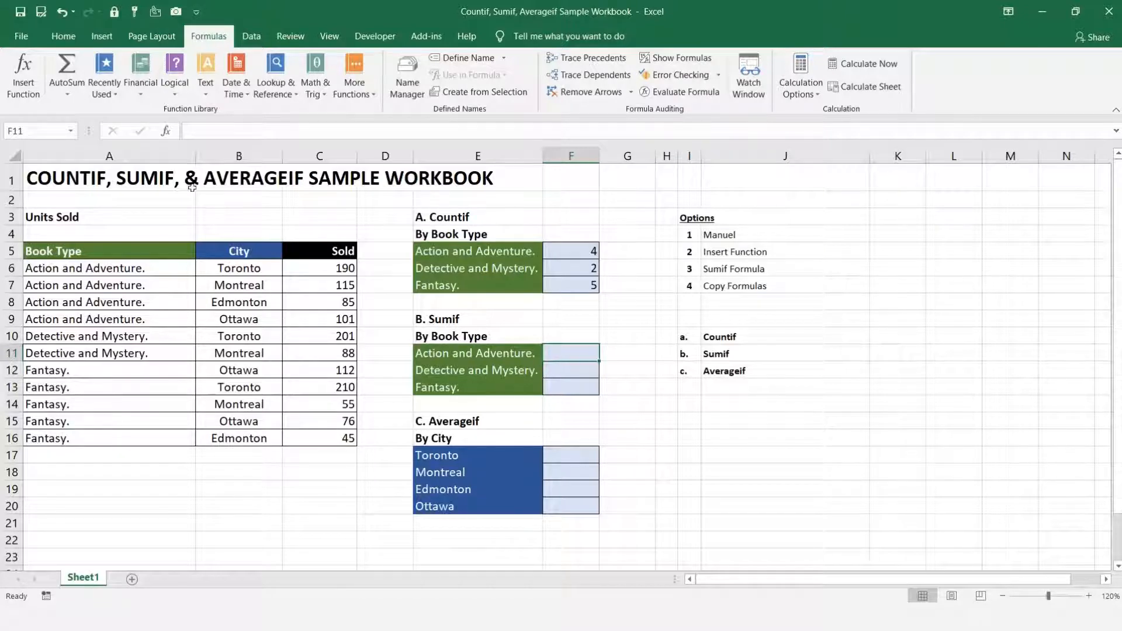
click(189, 131)
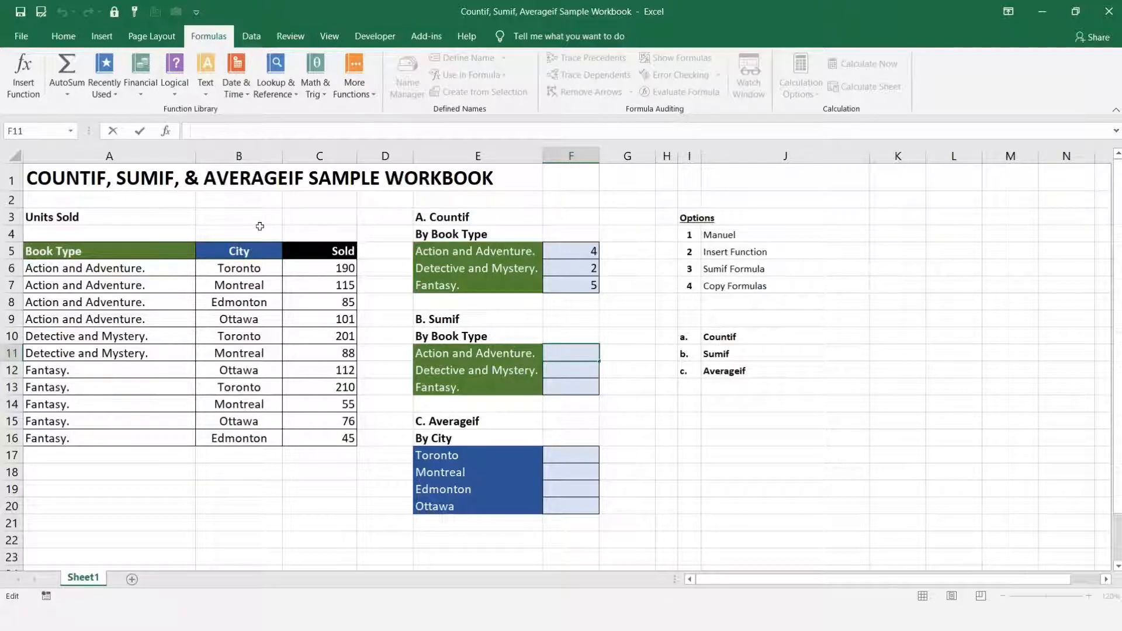
click(4, 66)
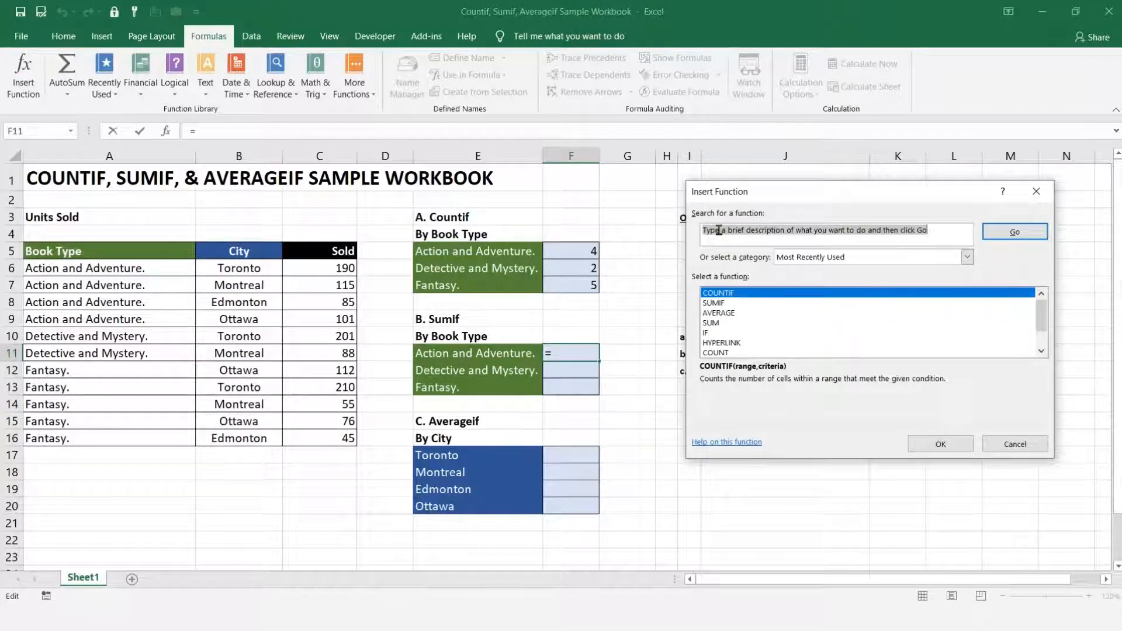
text(sum)
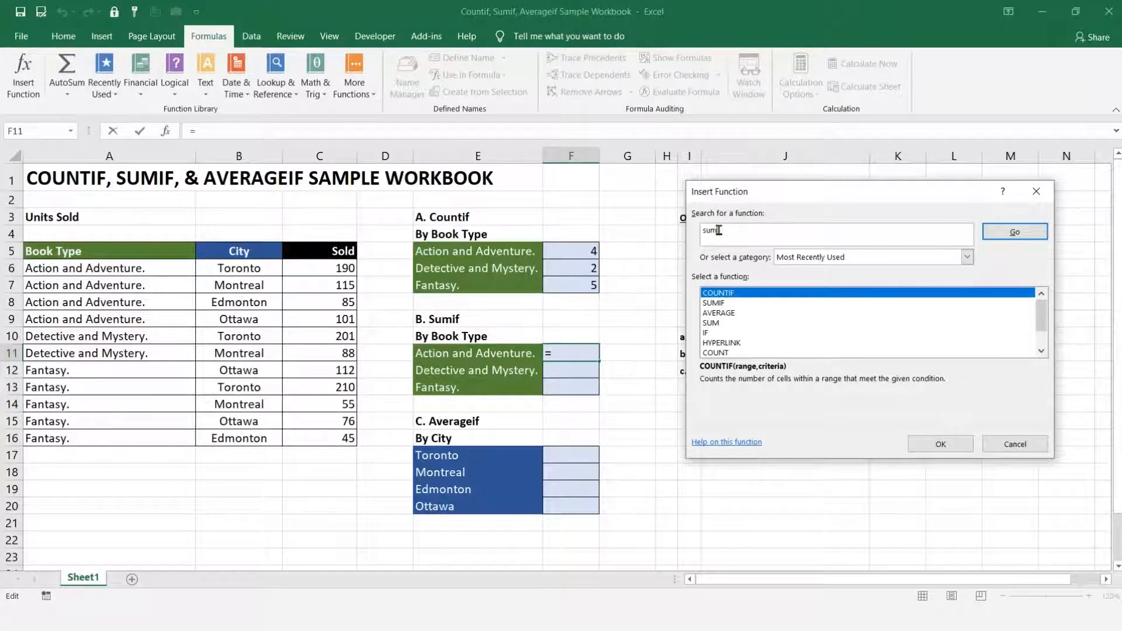
key(Return)
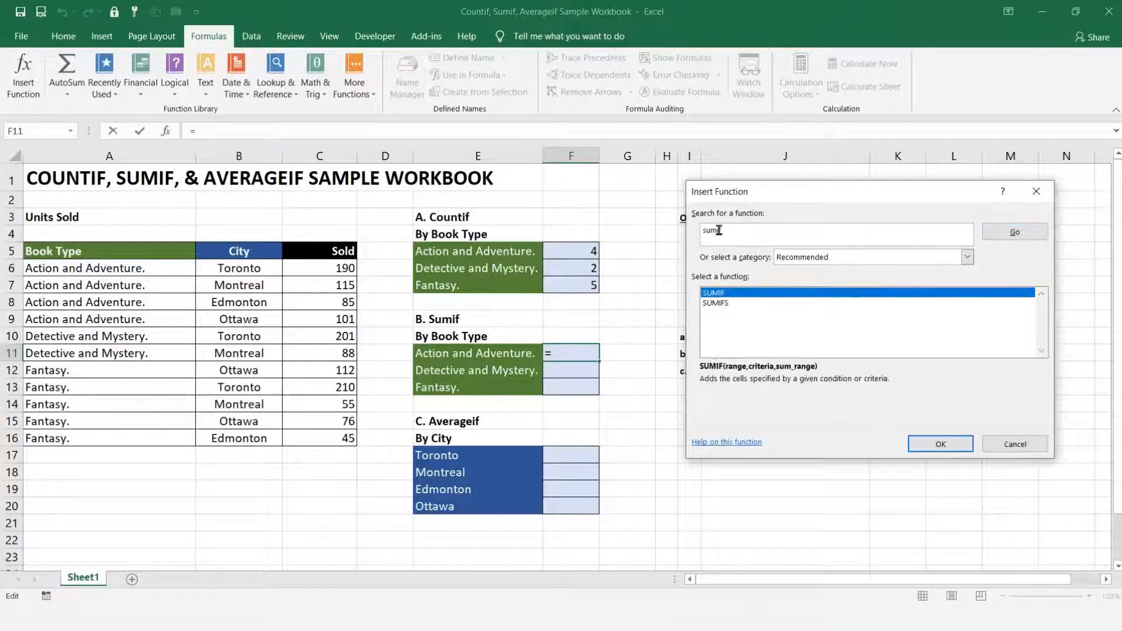
double_click(723, 293)
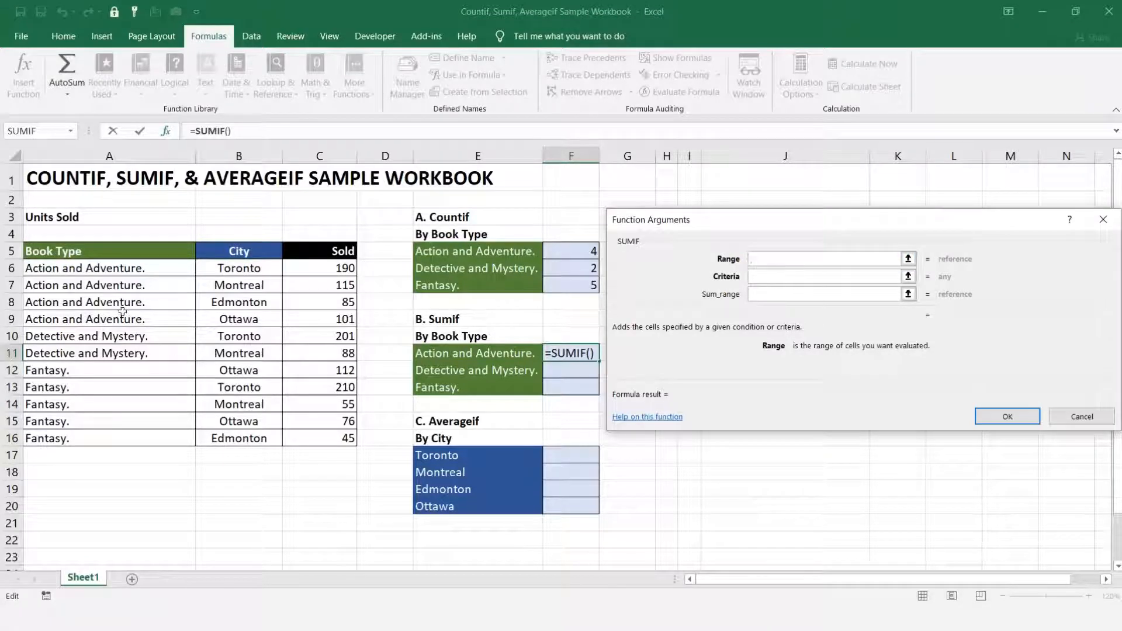
Step: Set the SUMIF arguments to range A6:A16, criteria E11 and sum range C6:C16, and enter the function in F11
drag(68, 267, 75, 442)
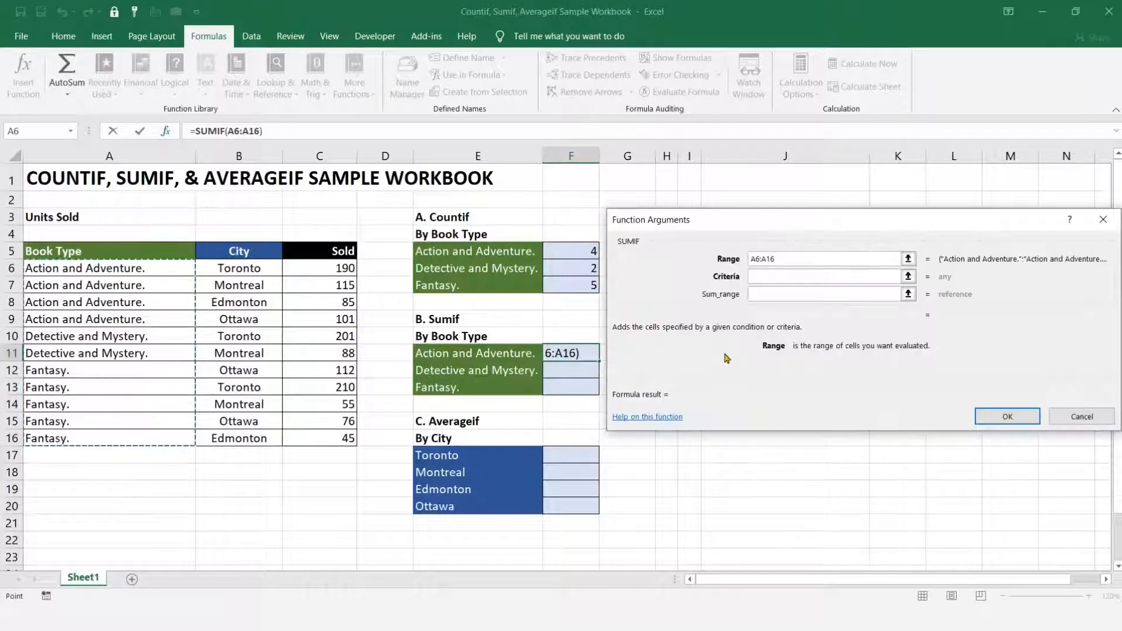
click(766, 276)
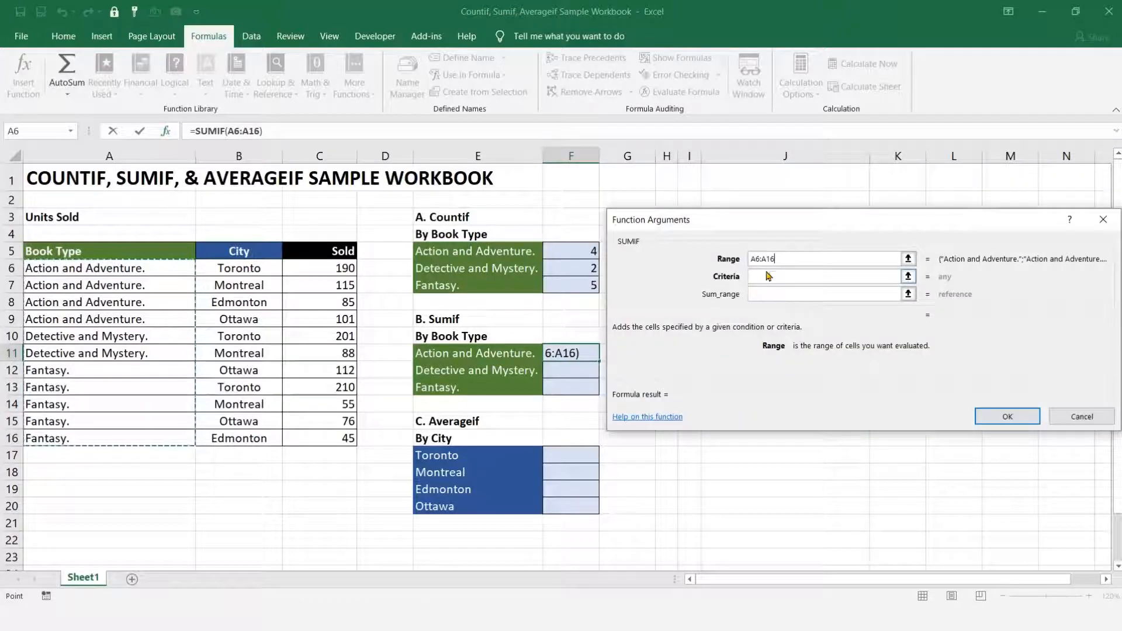
click(449, 355)
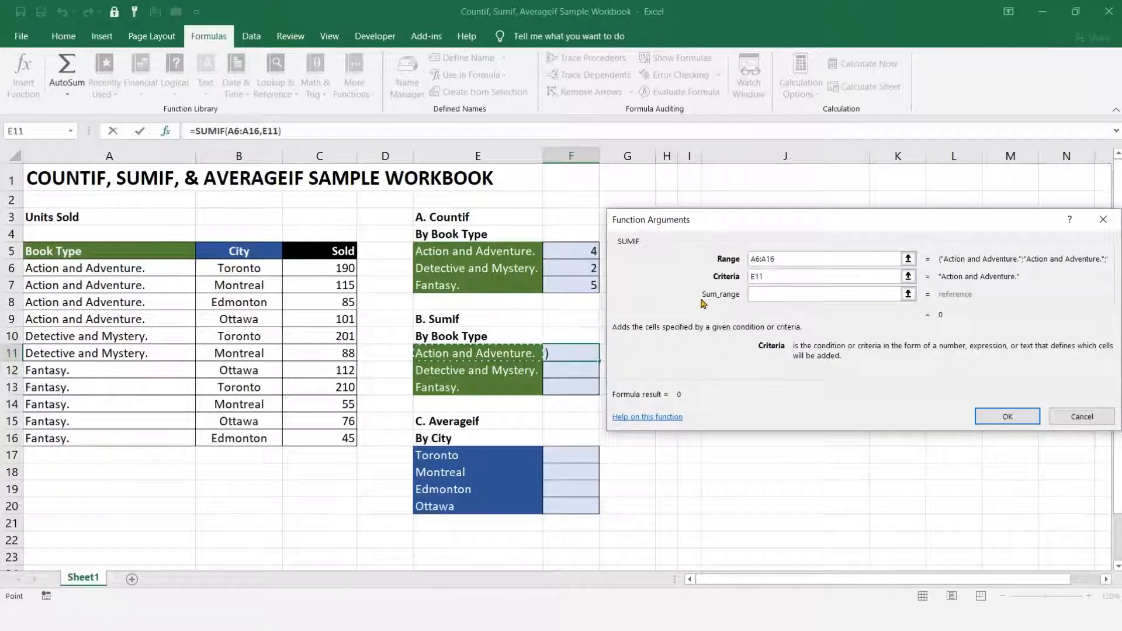
click(758, 297)
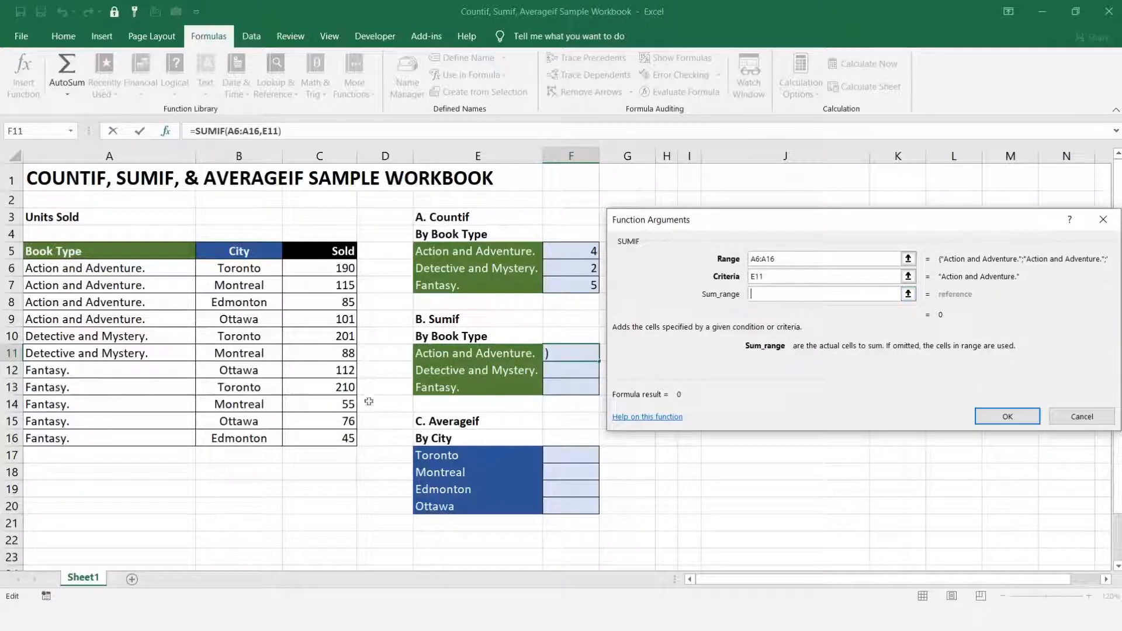
click(334, 267)
drag(334, 267, 350, 447)
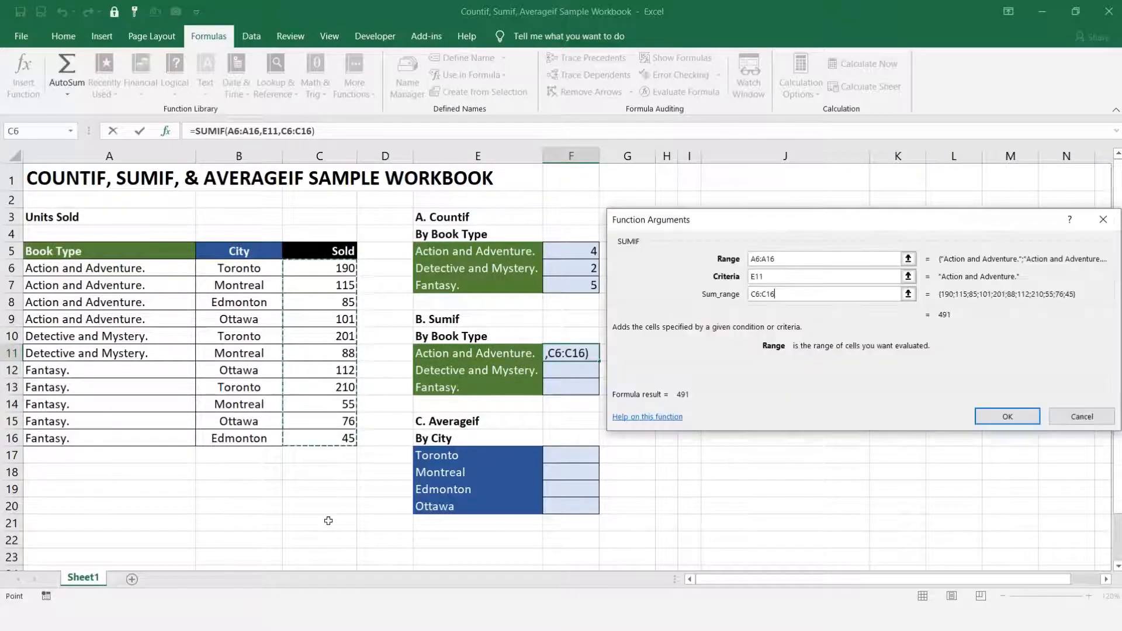
click(1006, 416)
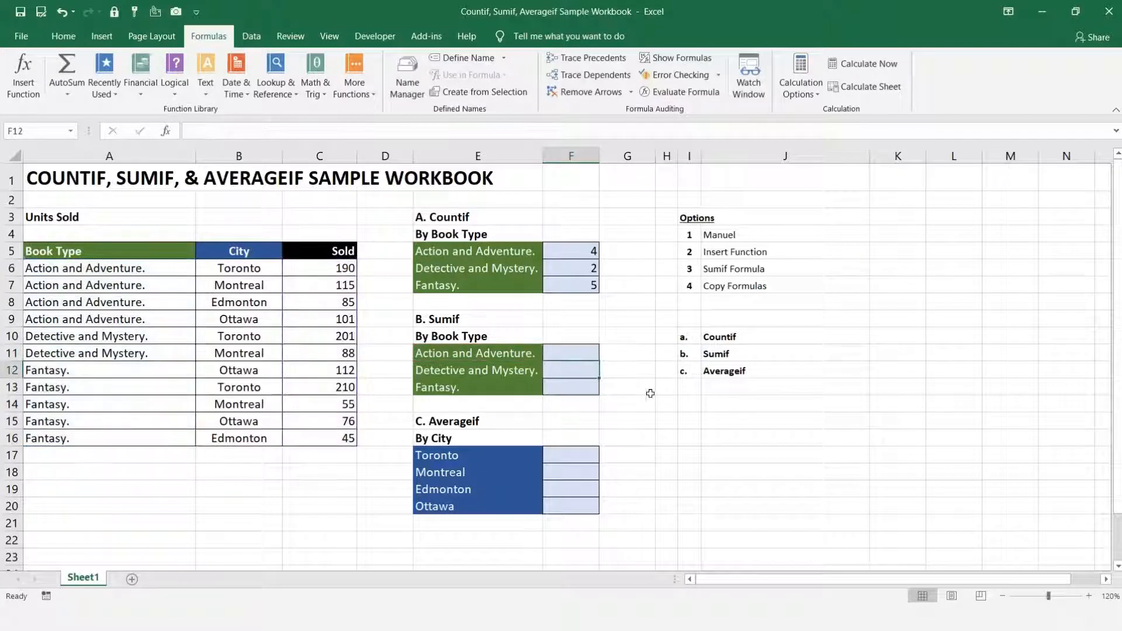
Step: Write the formula =SUMIF(A6:A16,E11,C6:C16) manually in cell F11 to total the Action and Adventure units sold
click(580, 355)
click(200, 134)
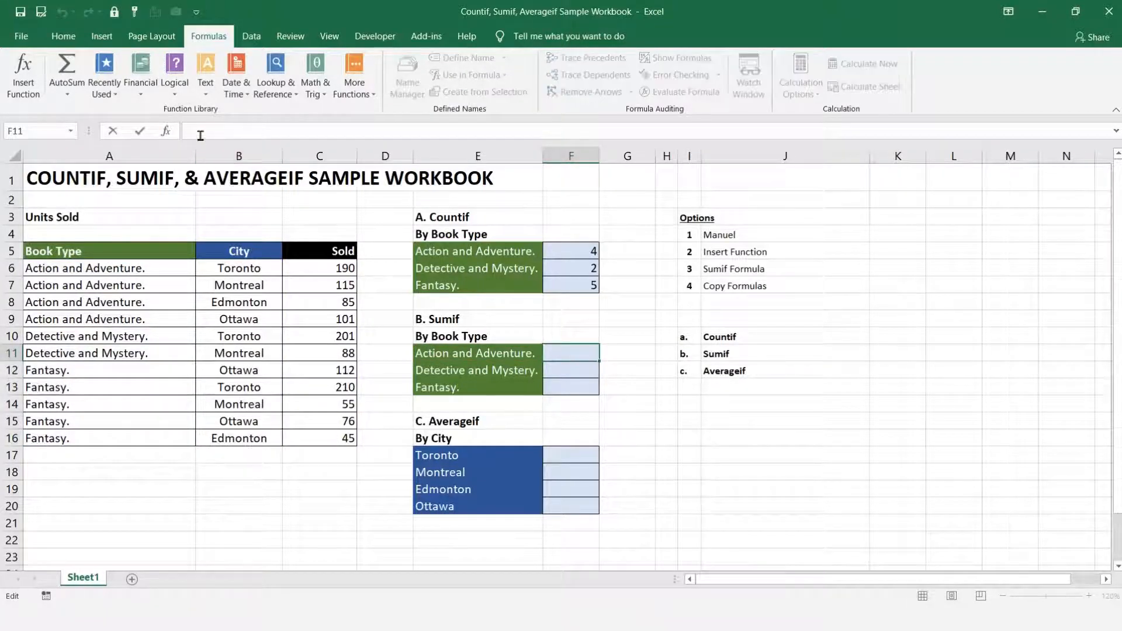
text(=sumif)
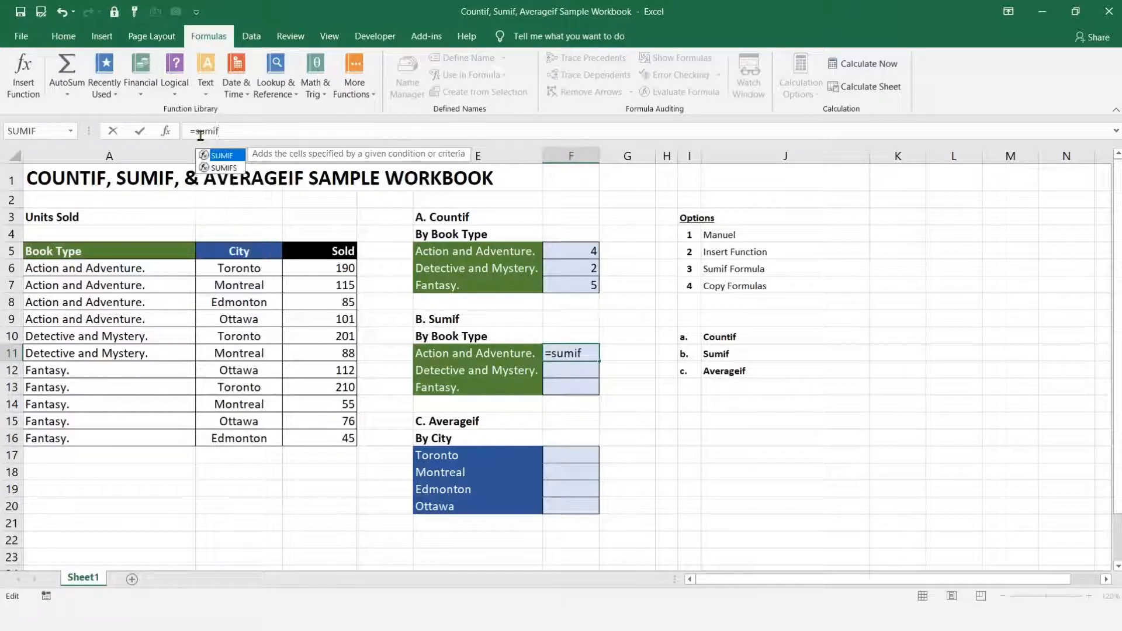
text(()
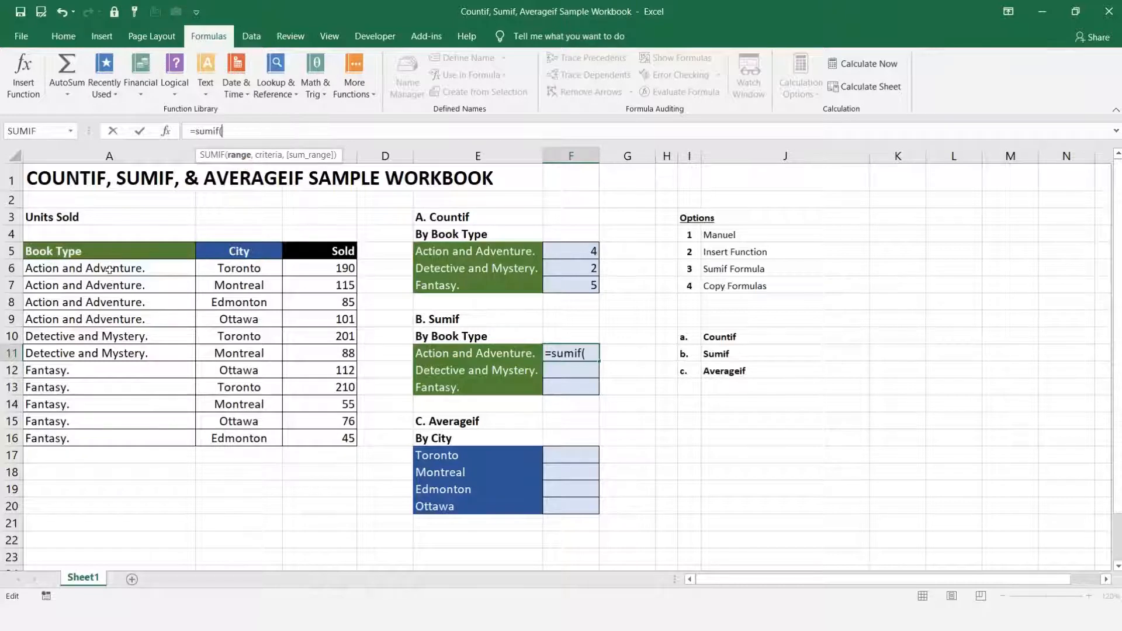
drag(110, 269, 87, 442)
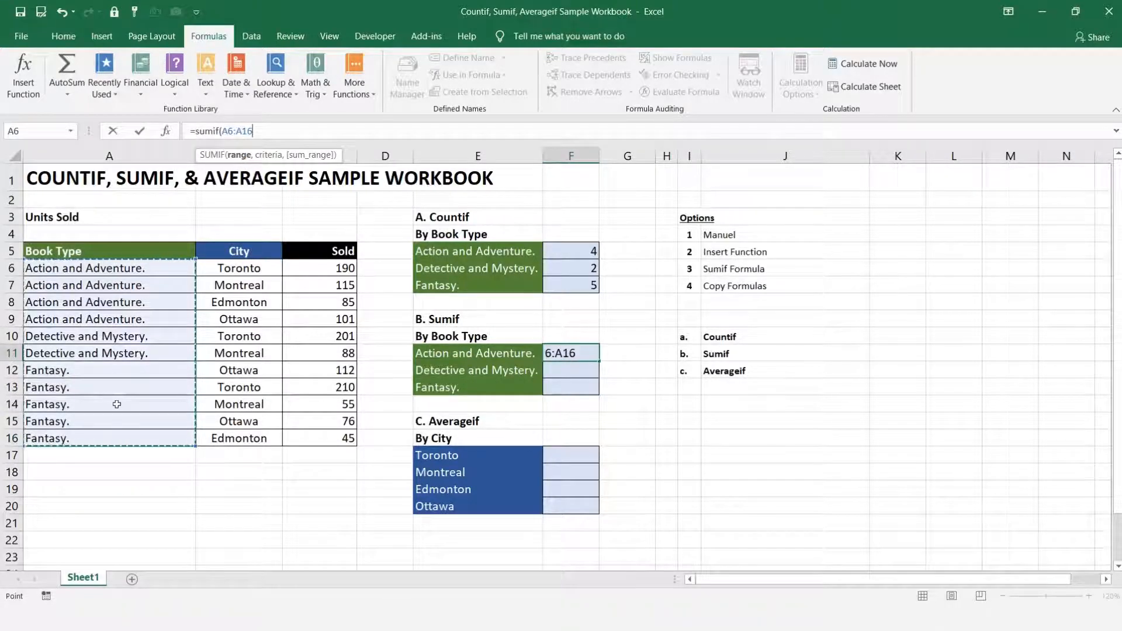
text(,)
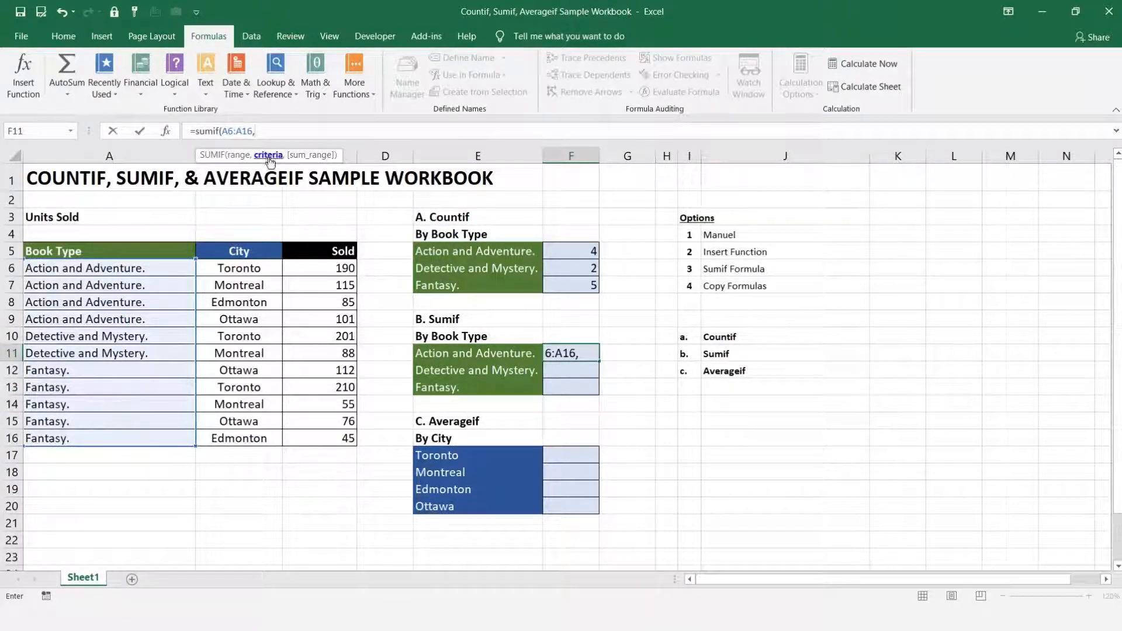
click(438, 355)
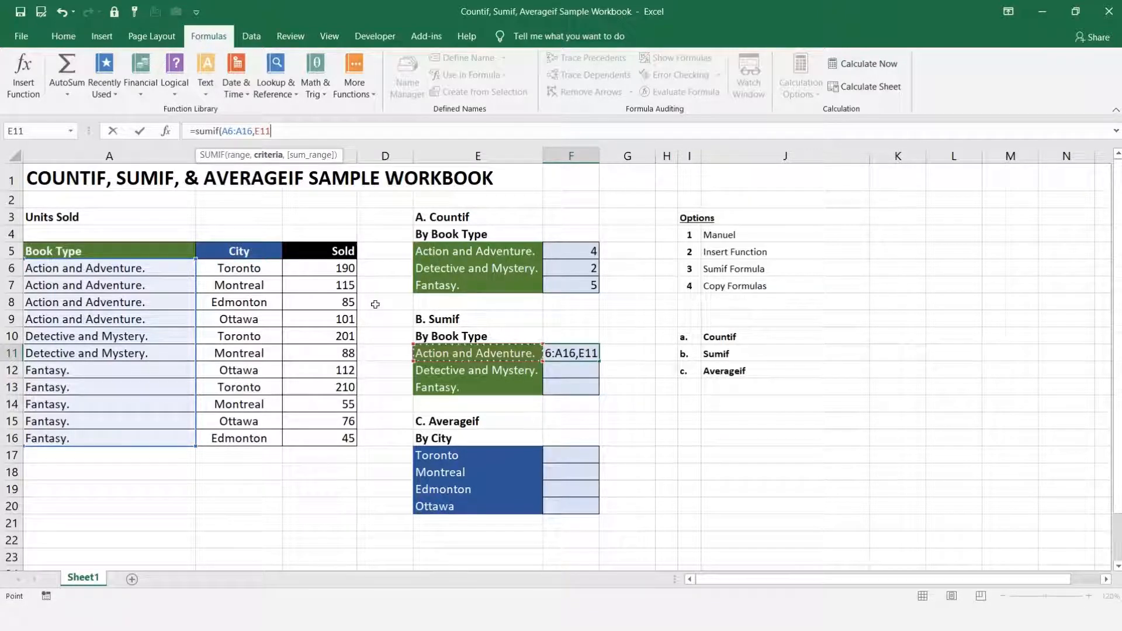
text(,)
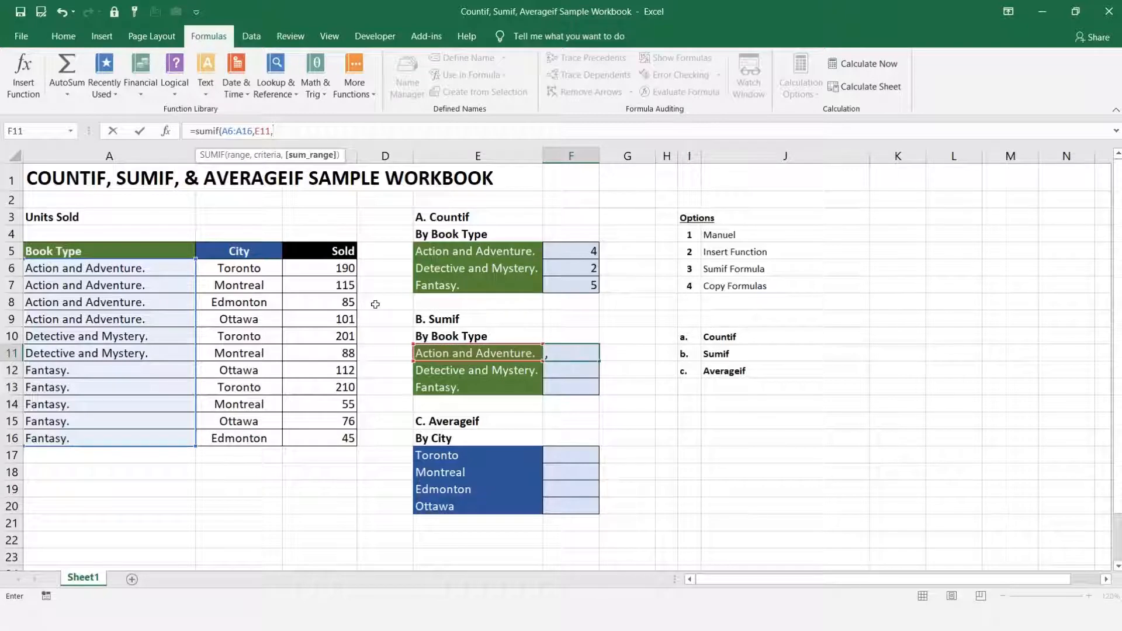
drag(330, 268, 324, 441)
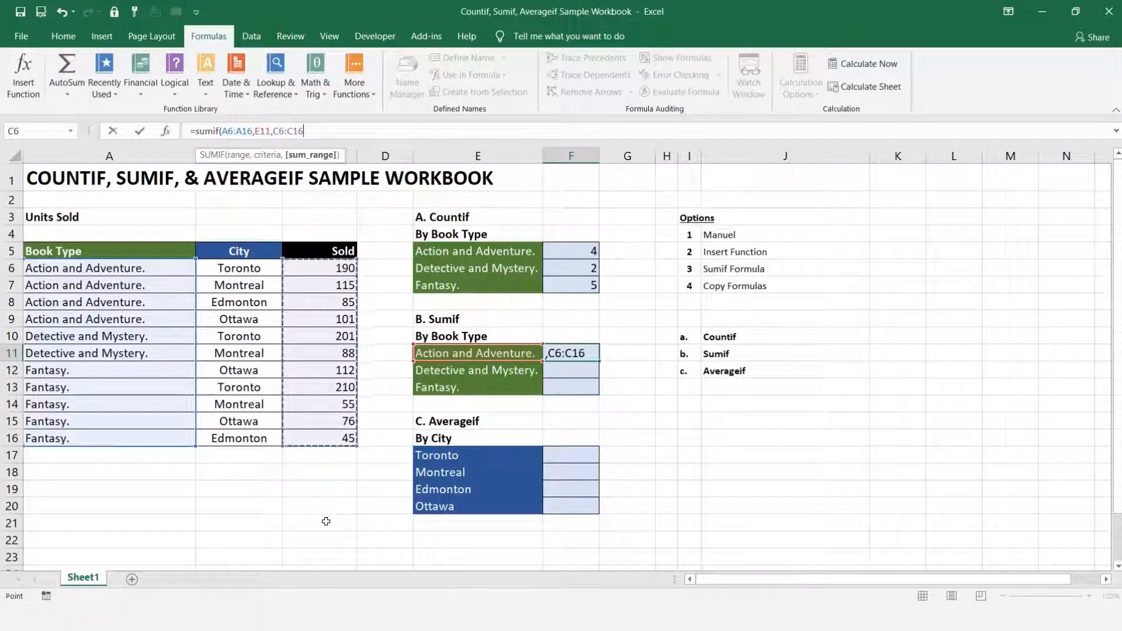
text())
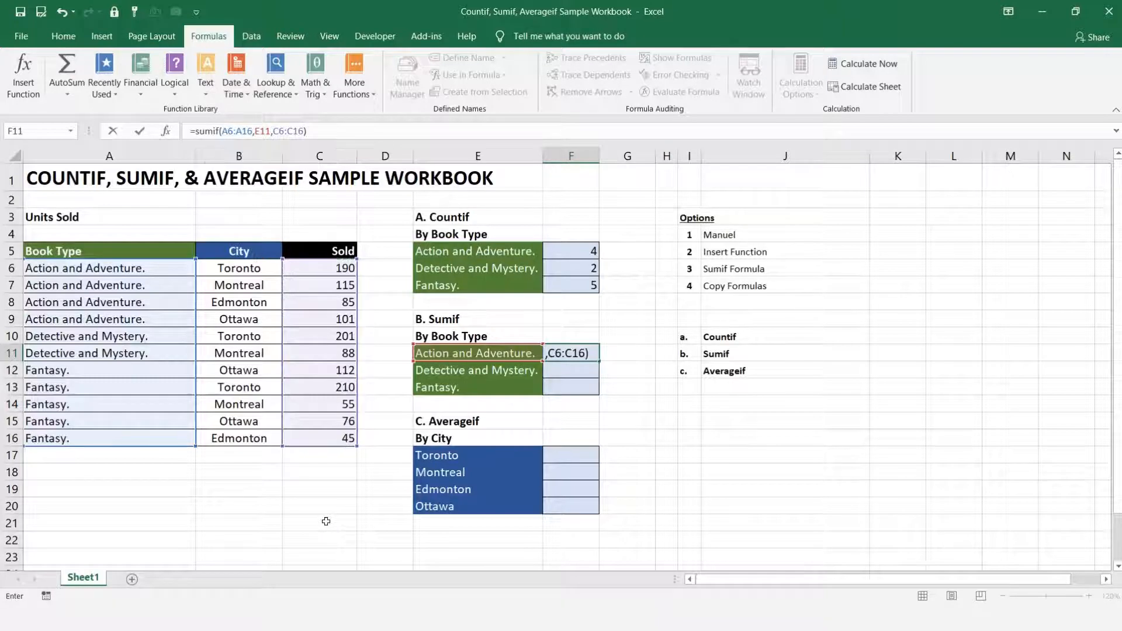
key(Return)
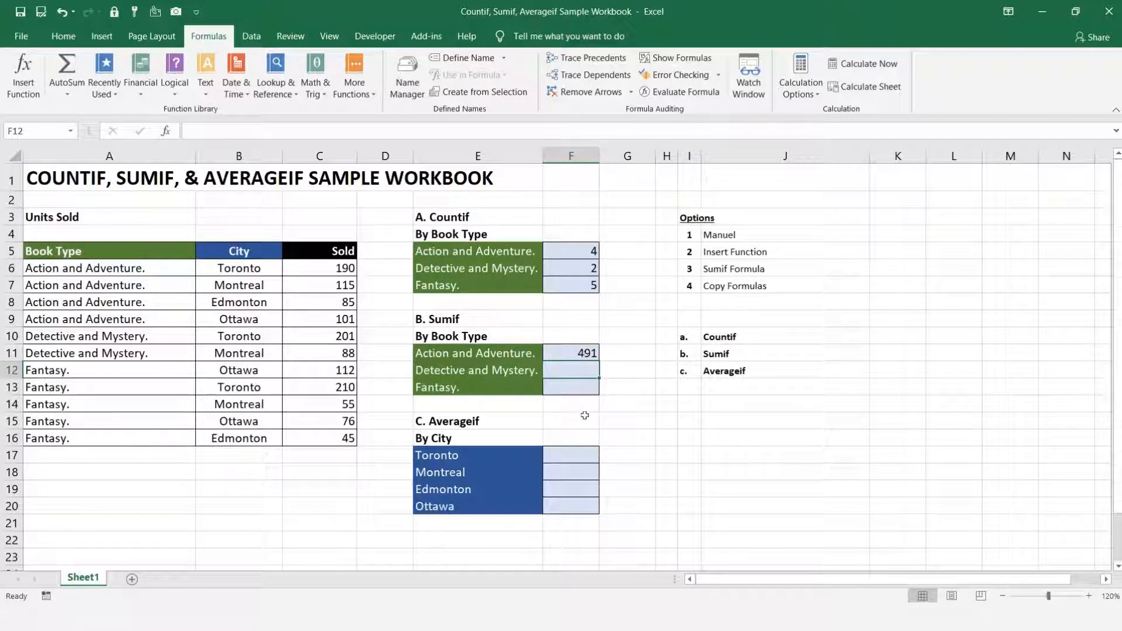
Step: Make the SUMIF ranges in F11 absolute as $A$6:$A$16 and $C$6:$C$16, and fill the formula down to F13
click(578, 350)
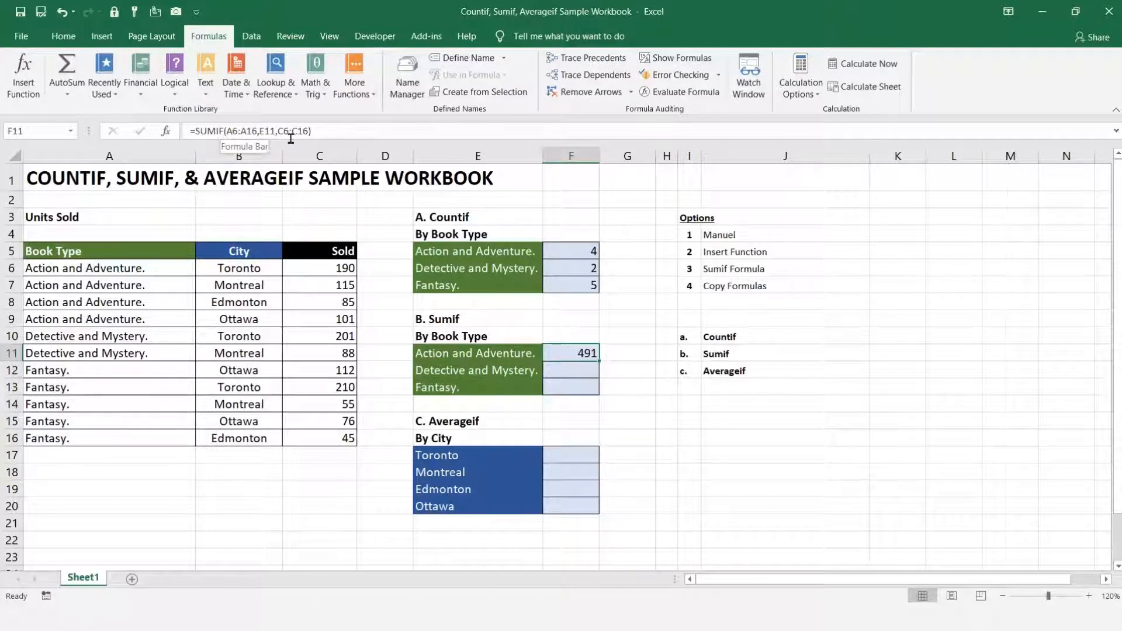
click(231, 132)
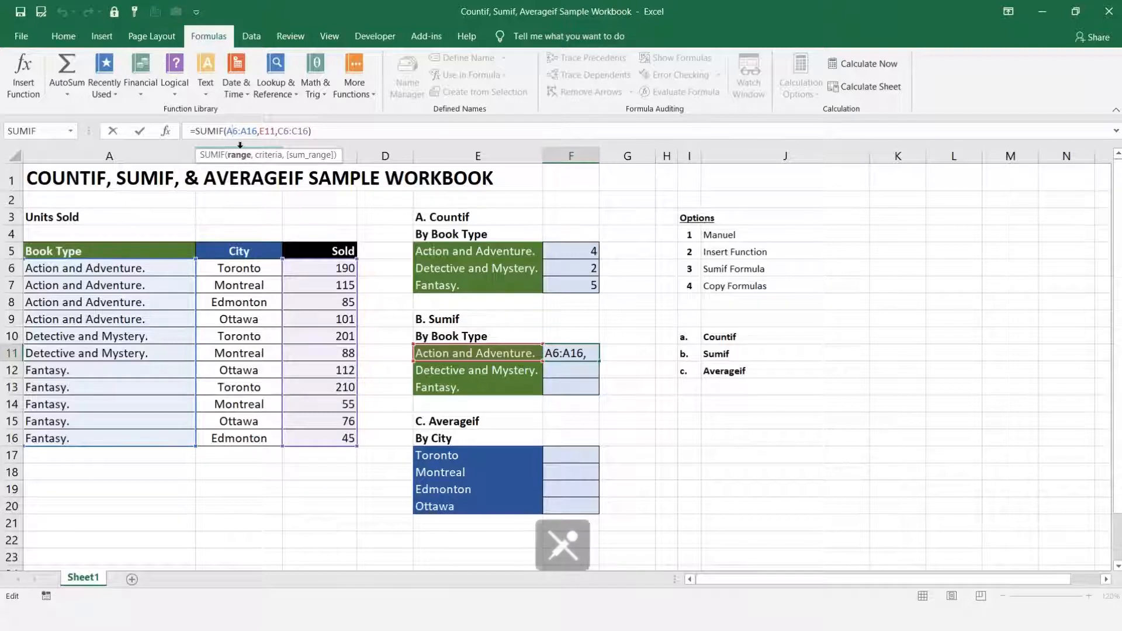
key(F4)
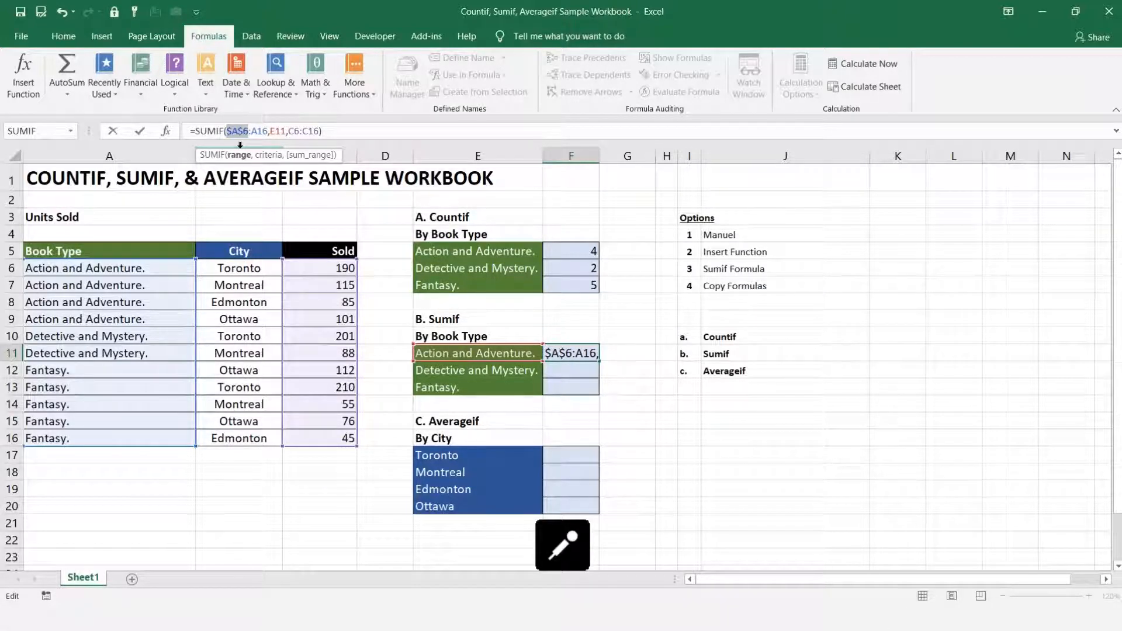
click(250, 133)
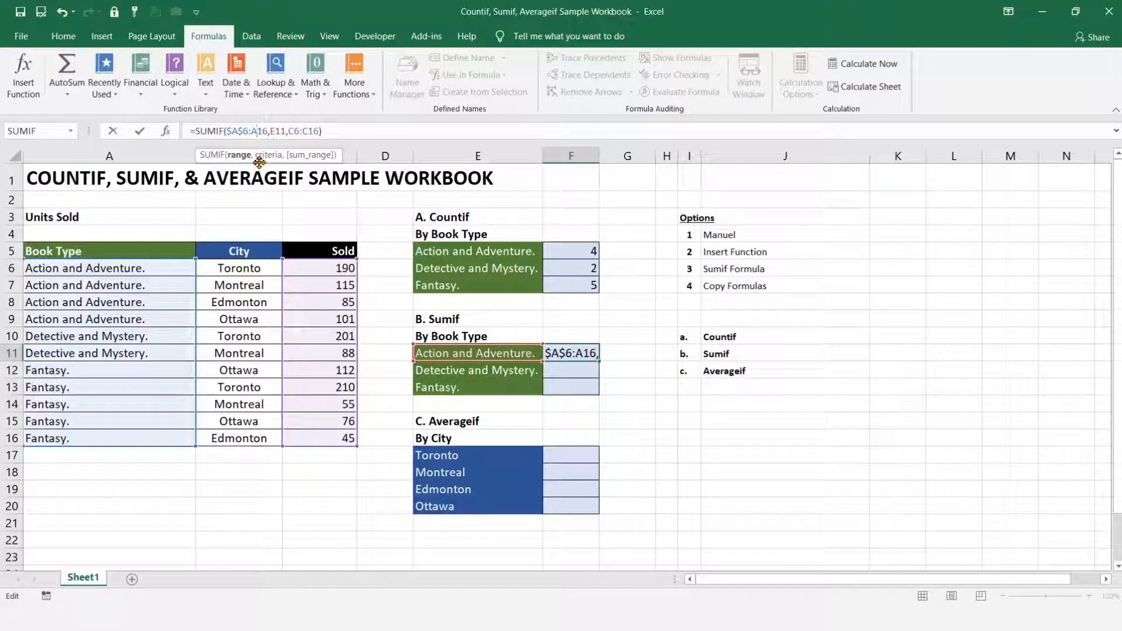
key(F4)
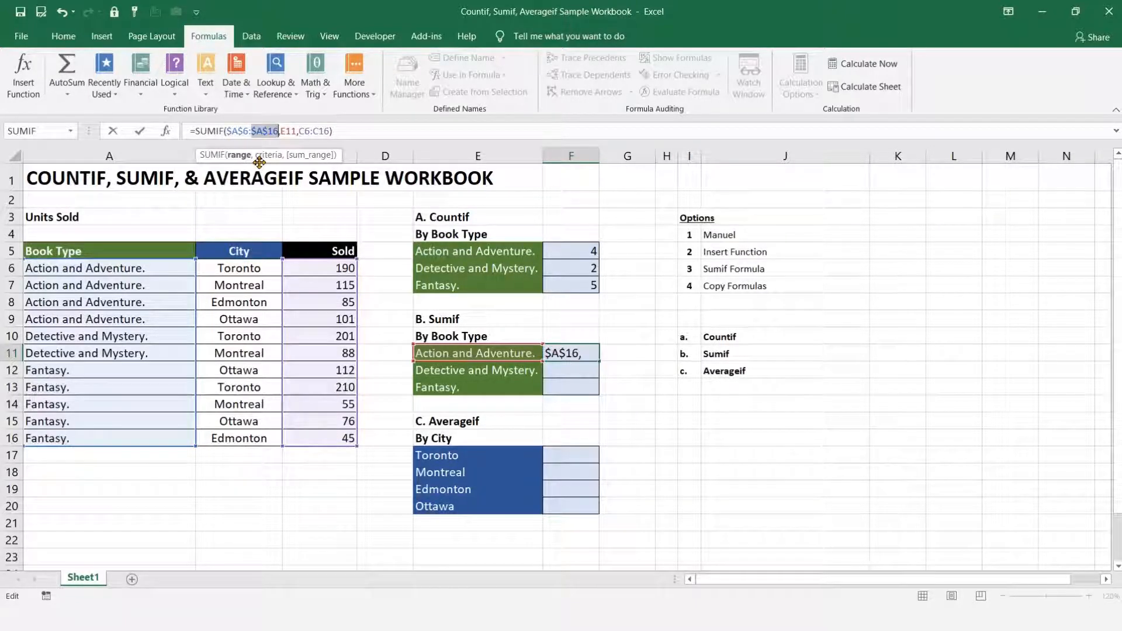
click(305, 133)
key(F4)
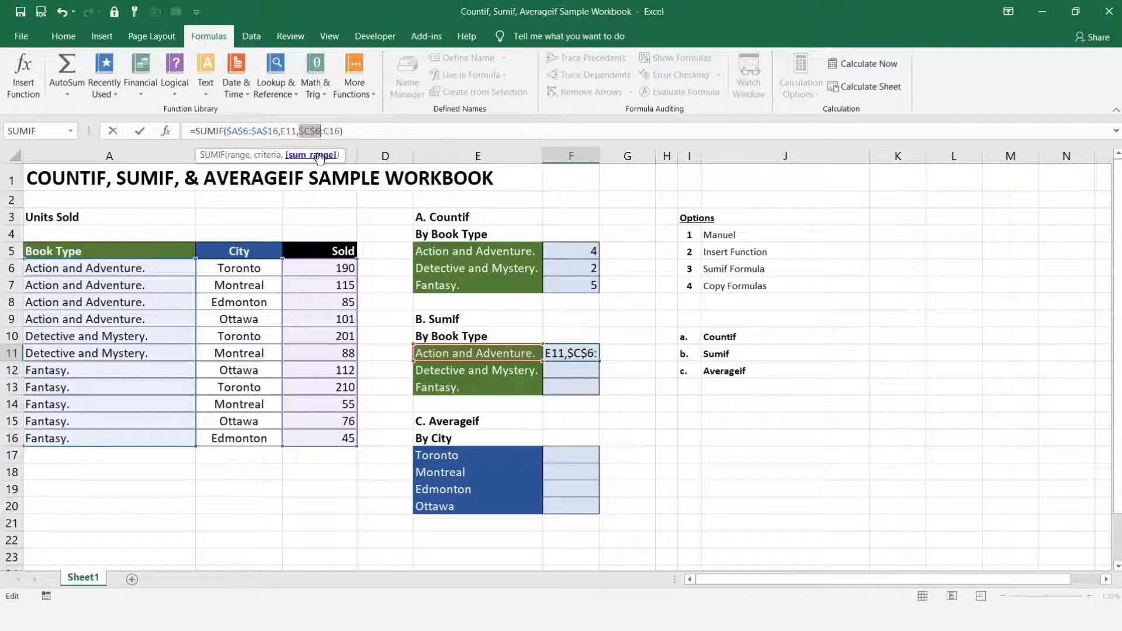
click(329, 132)
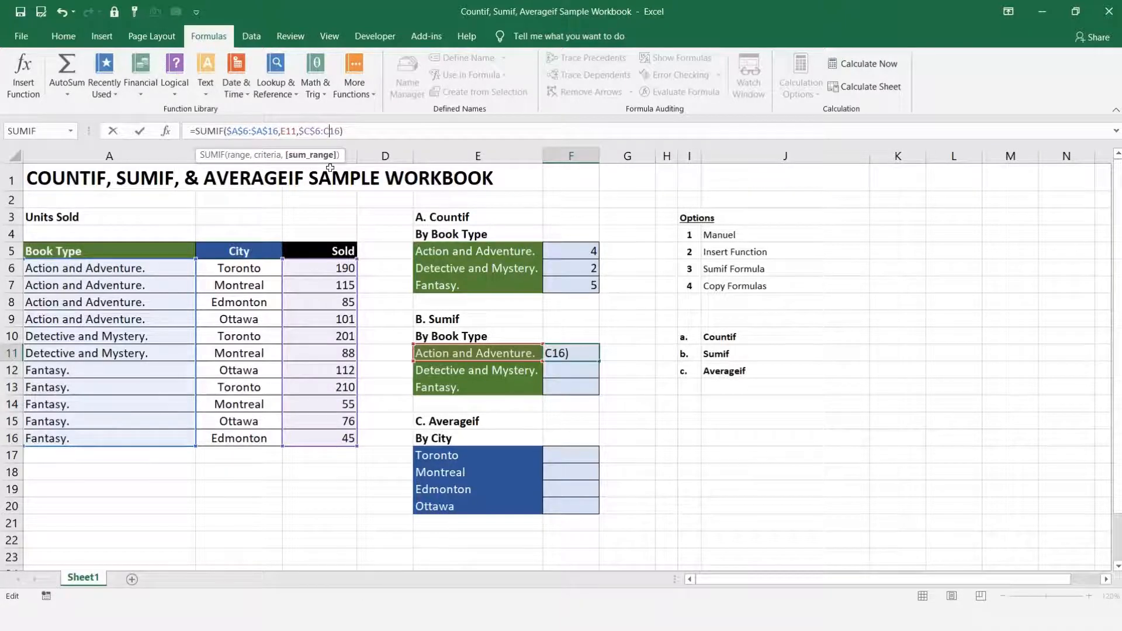
key(F4)
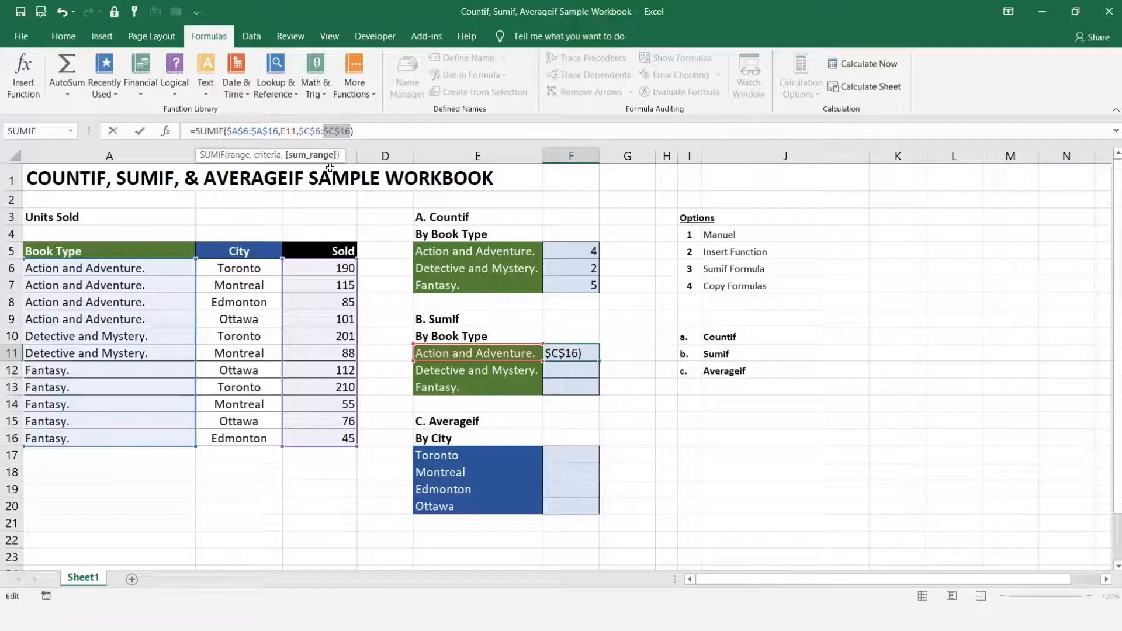
key(Return)
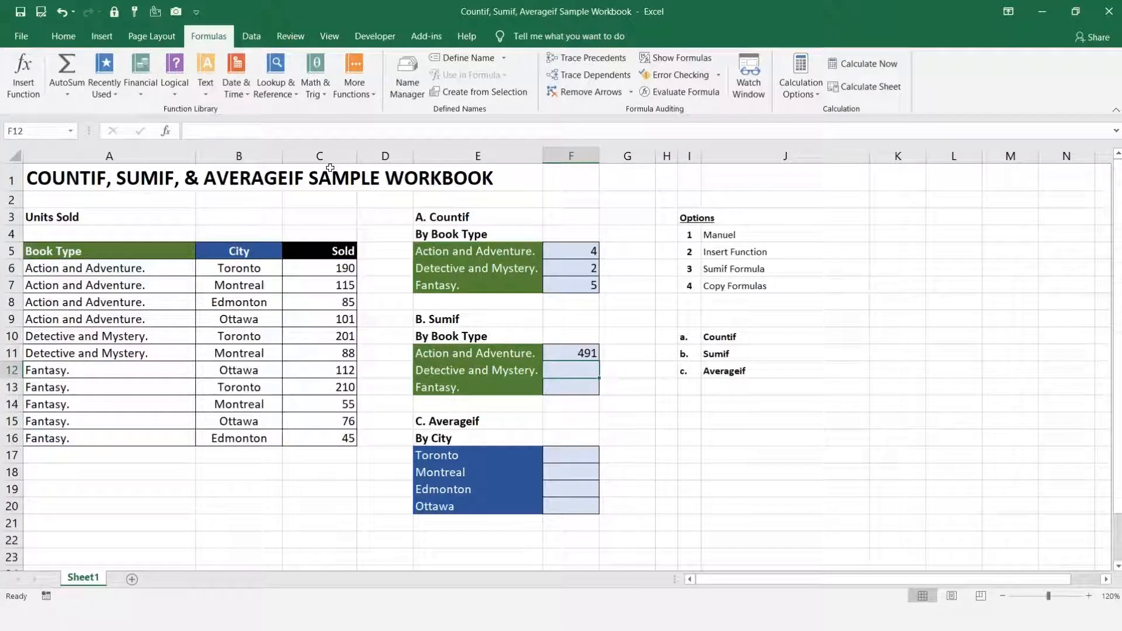
click(584, 353)
drag(601, 361, 601, 390)
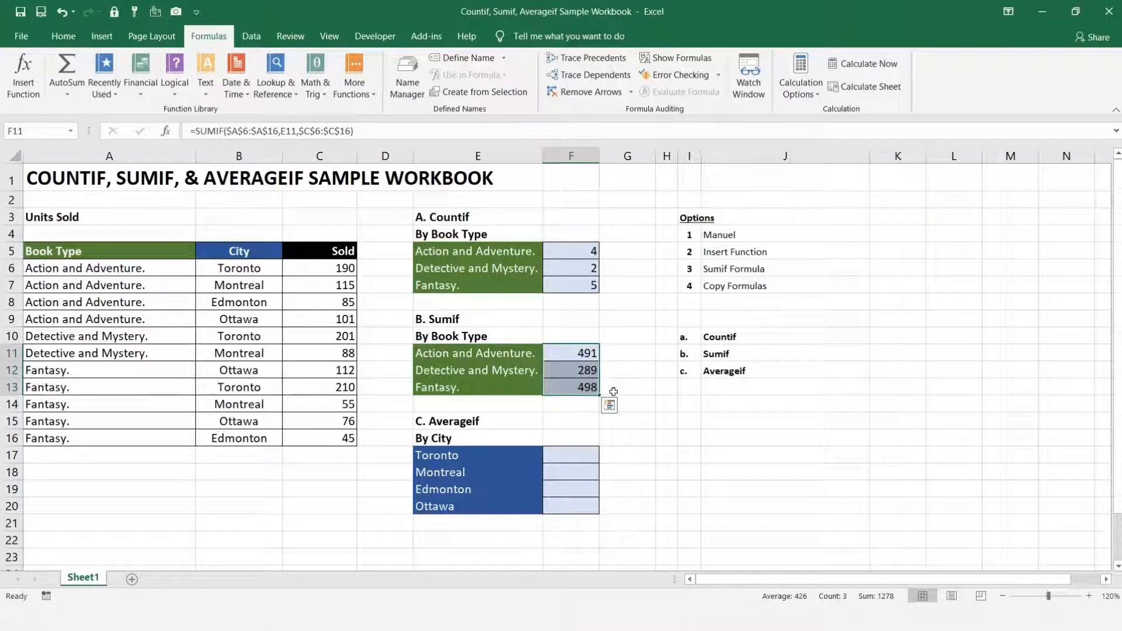
key(ctrl+r)
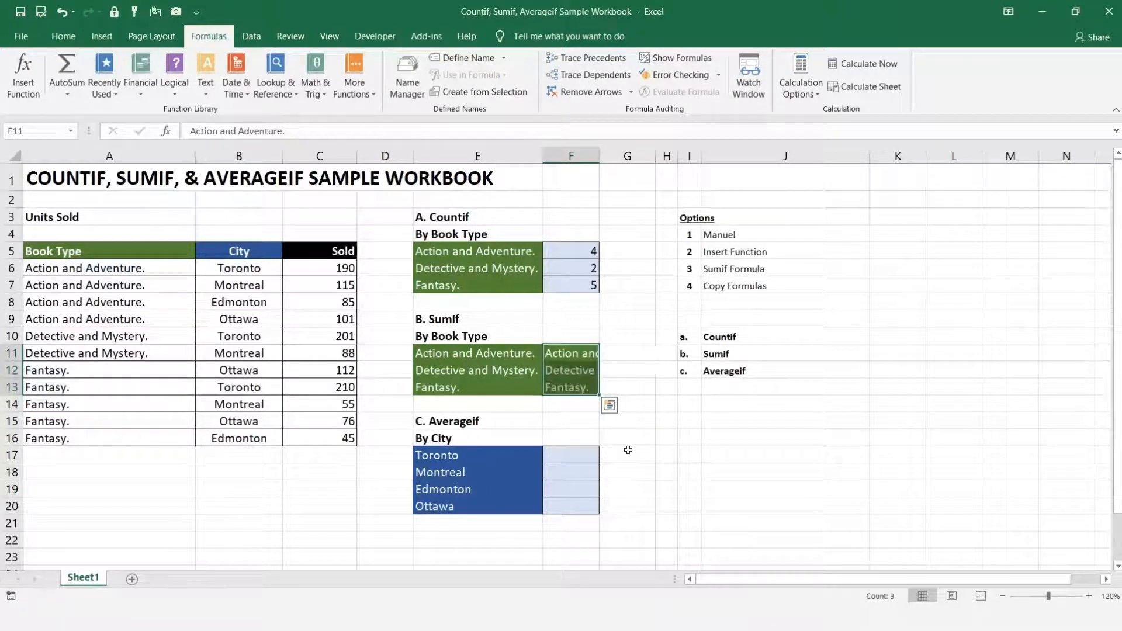
key(ctrl+z)
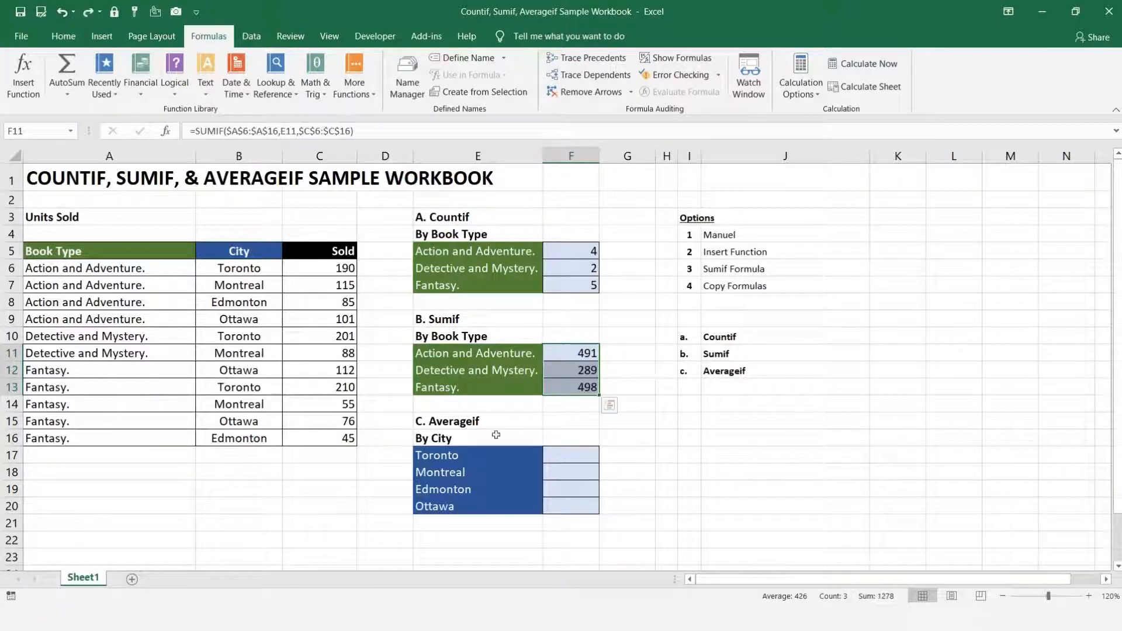
click(631, 469)
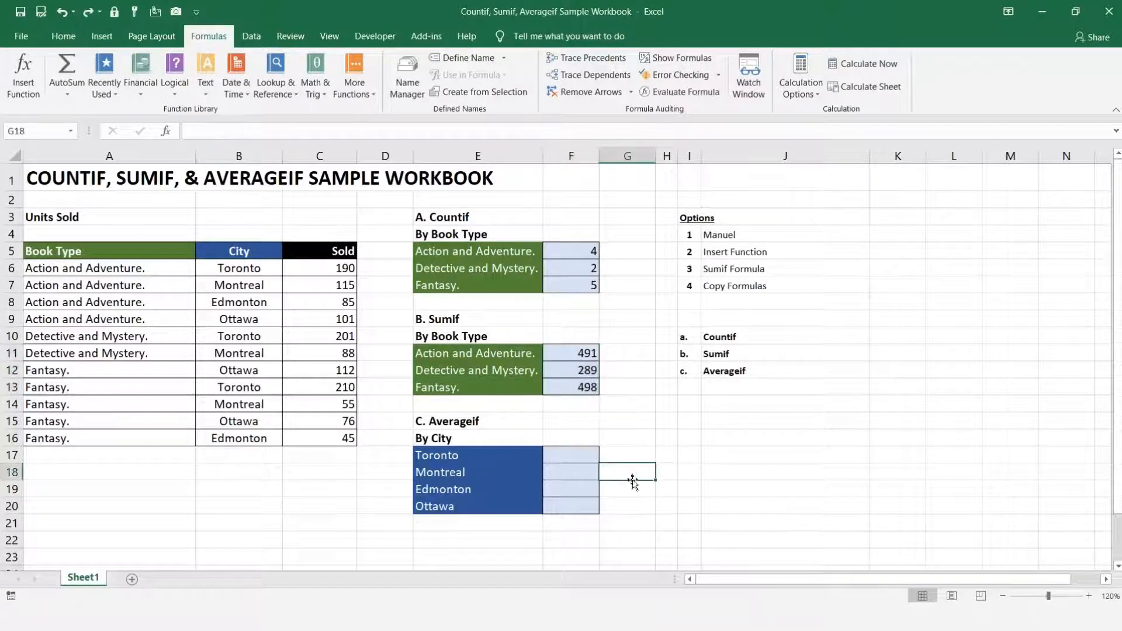
key(ctrl+r)
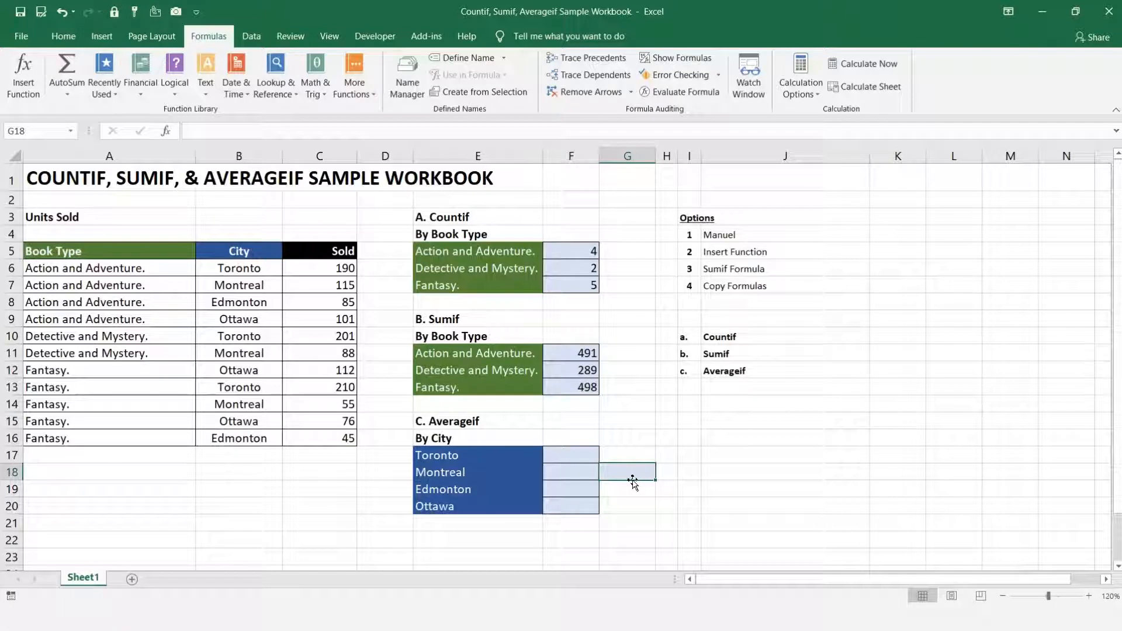
click(62, 12)
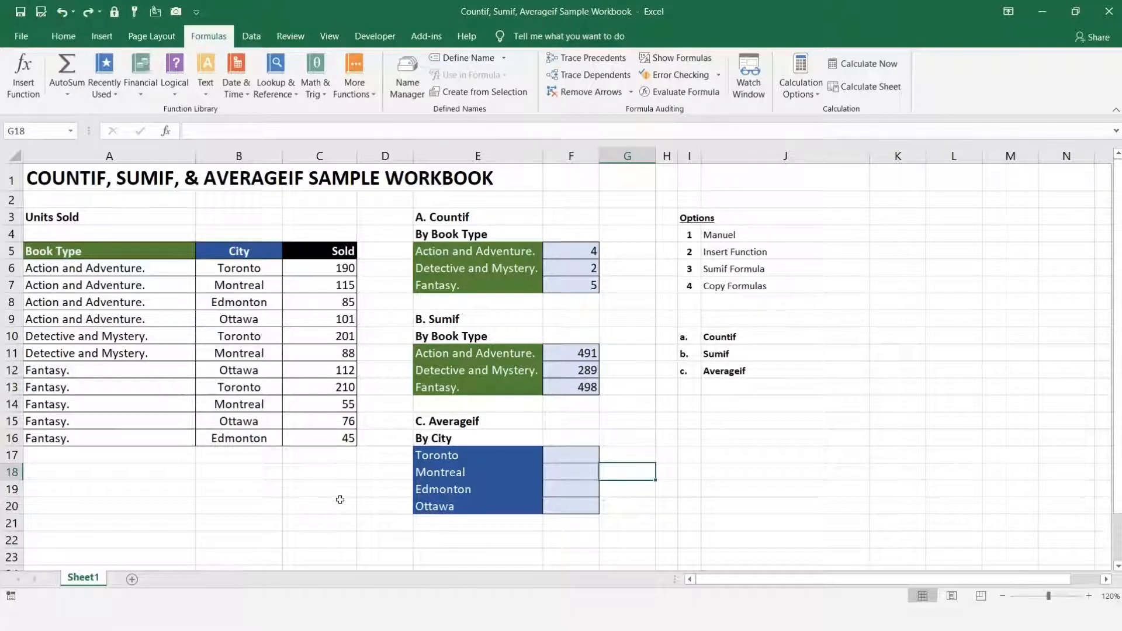
click(340, 500)
click(253, 503)
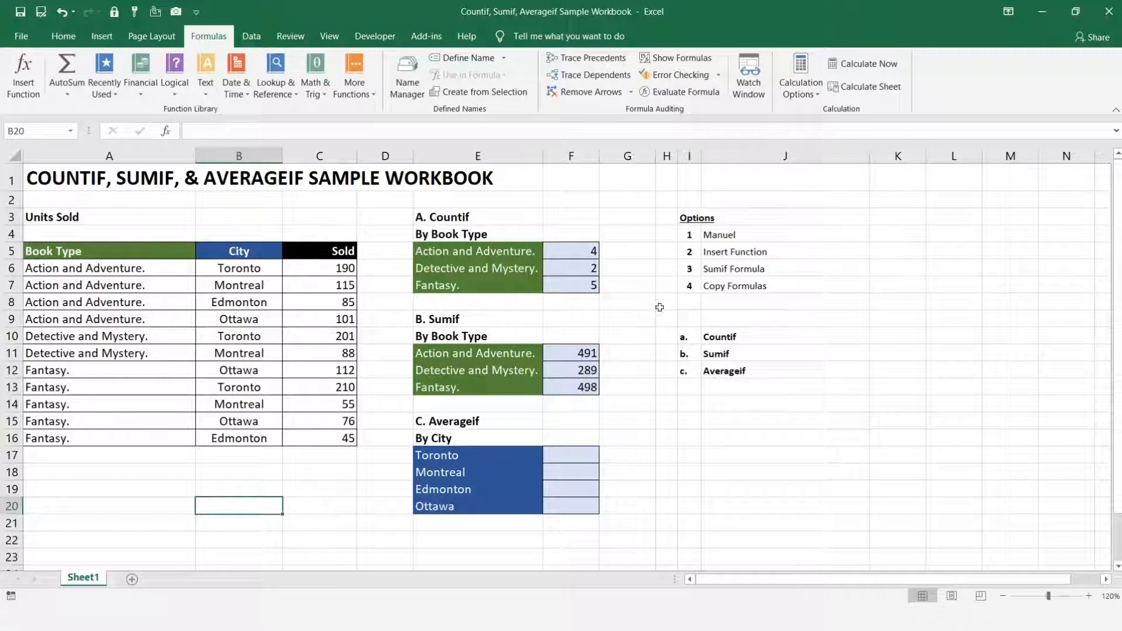
Step: Search for the AVERAGEIF function and insert it into cell F17, beside Toronto in the Averageif section
click(578, 455)
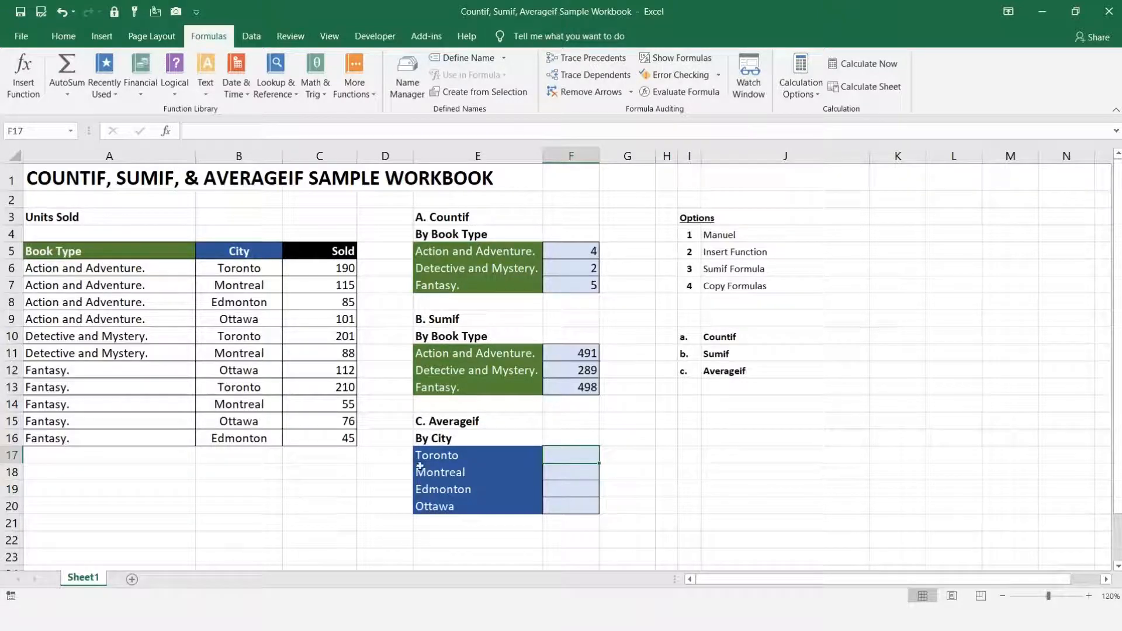
click(24, 84)
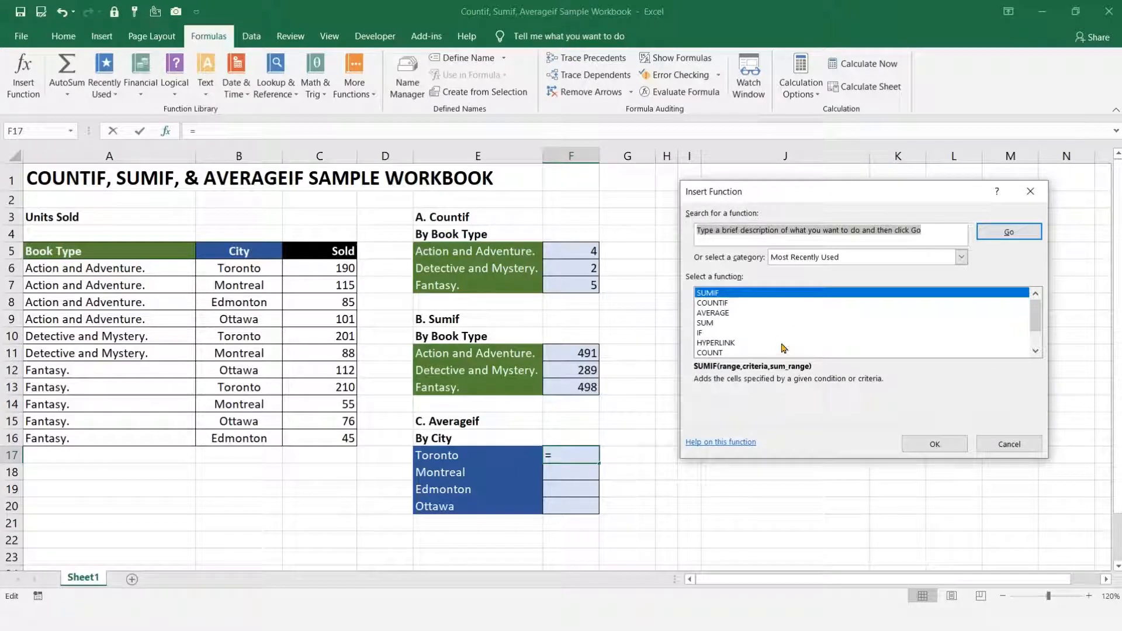
text(averageif)
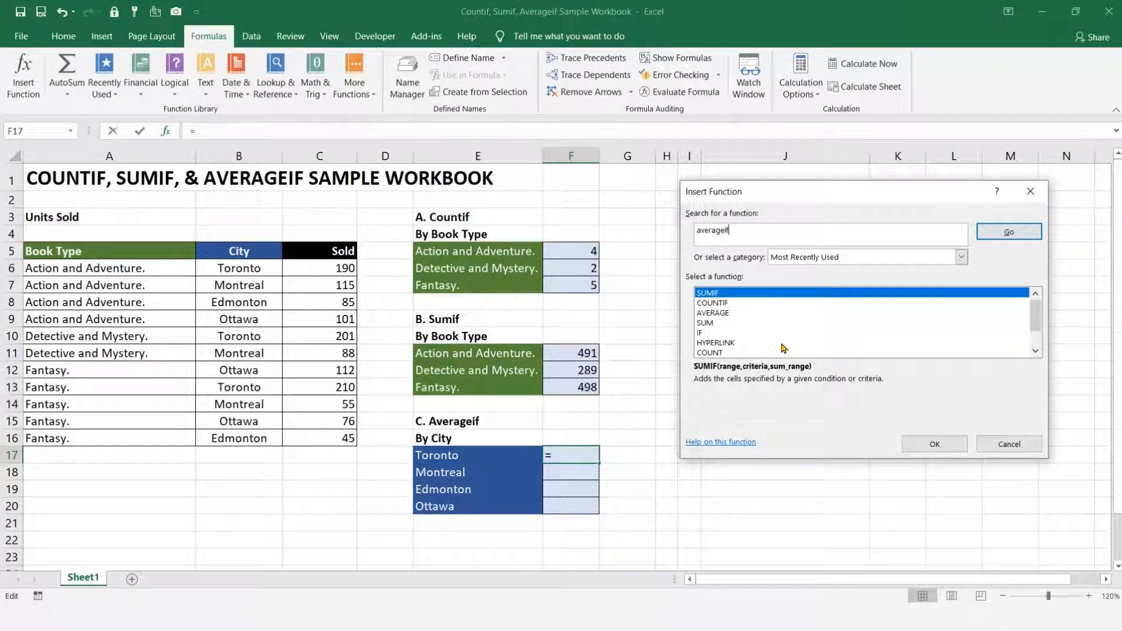
key(Return)
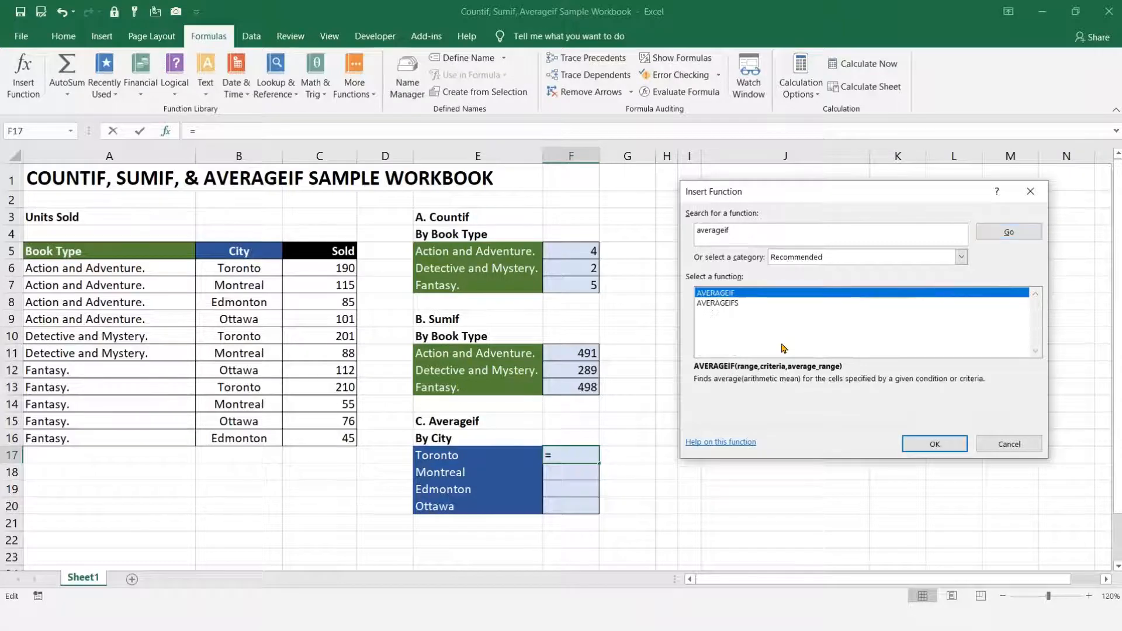
double_click(731, 294)
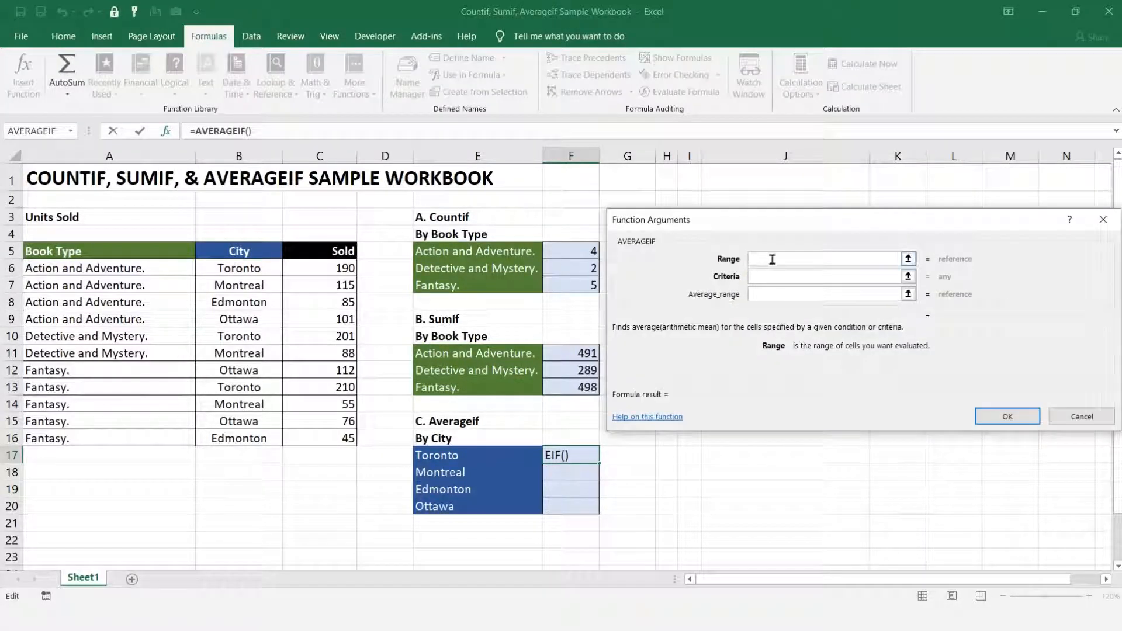
Step: Set the AVERAGEIF arguments to range B6:B16, criteria E17 and average range C6:C16, and enter the function in F17
drag(237, 270, 239, 439)
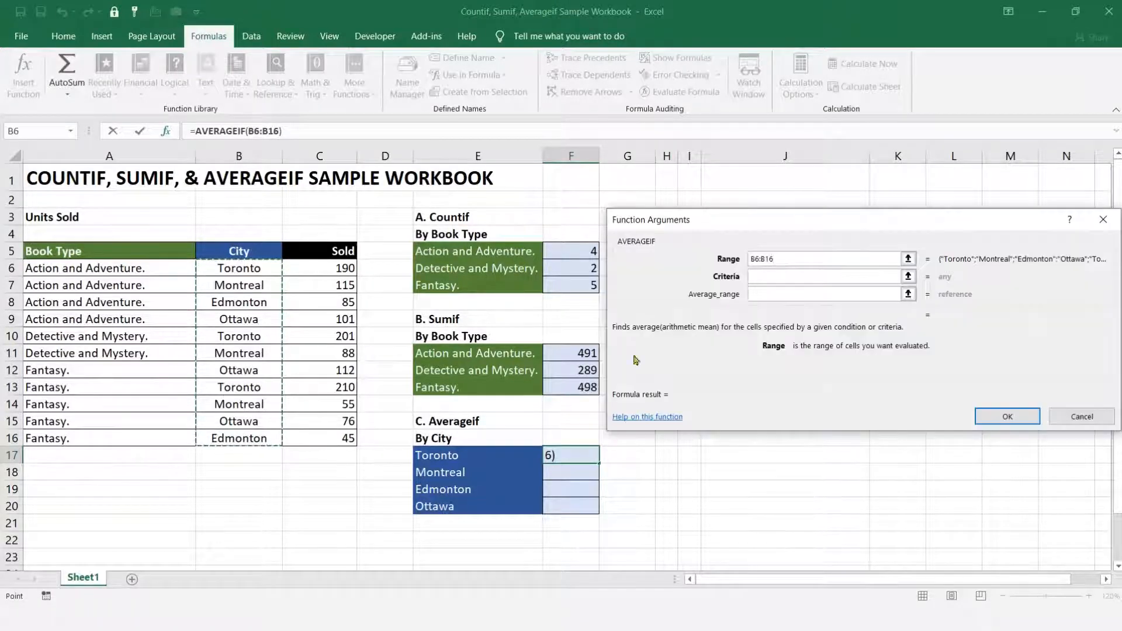
click(778, 276)
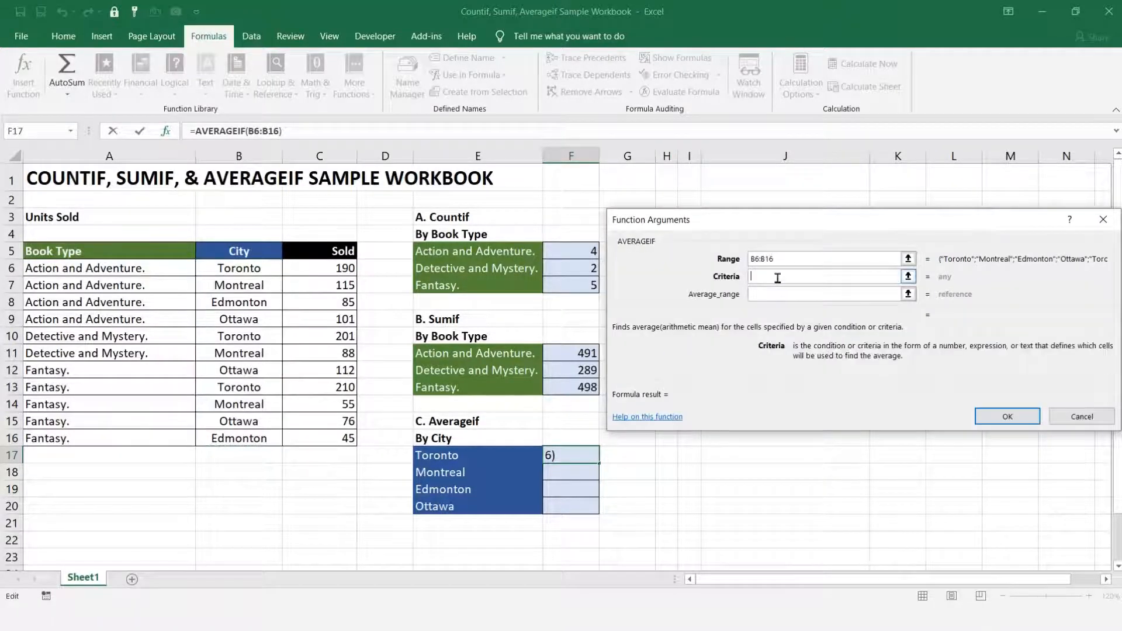
click(465, 457)
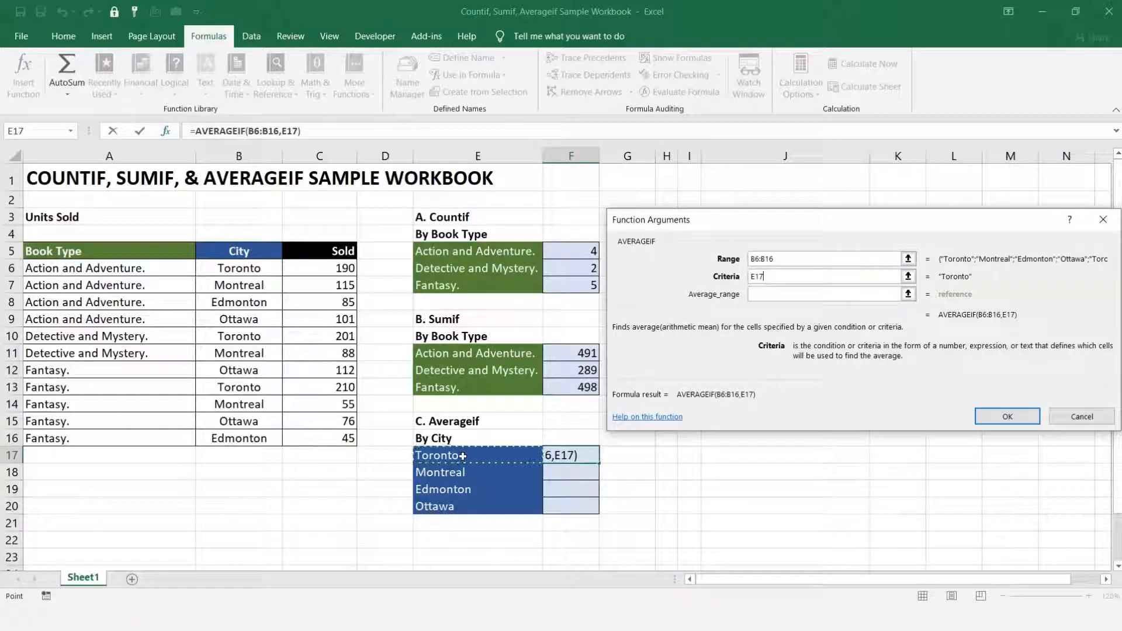
click(770, 293)
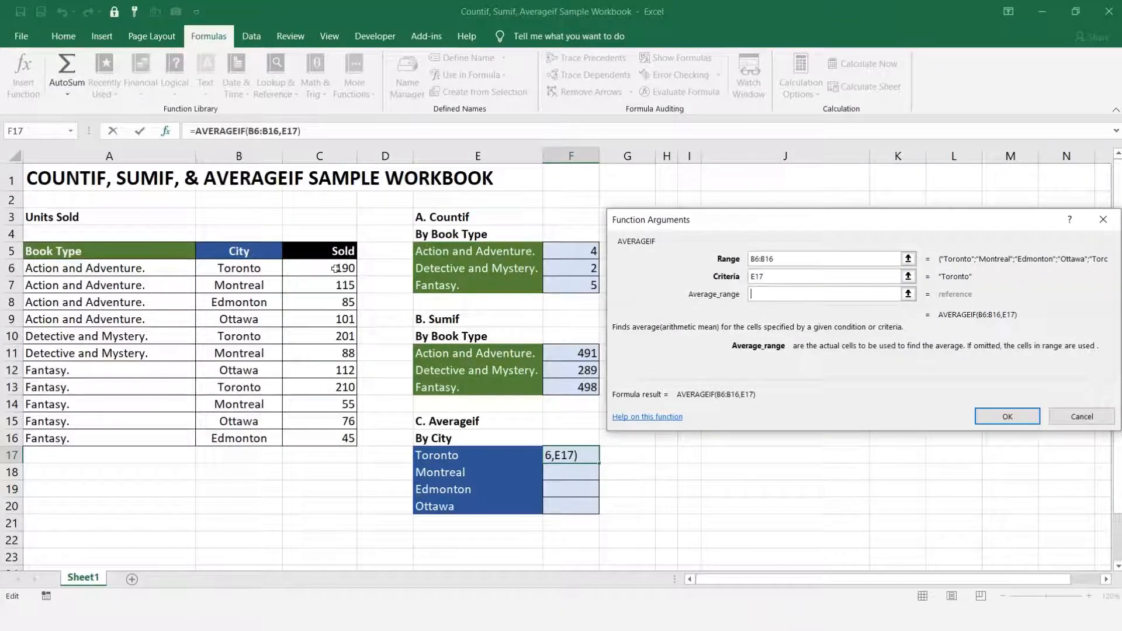
drag(335, 268, 334, 439)
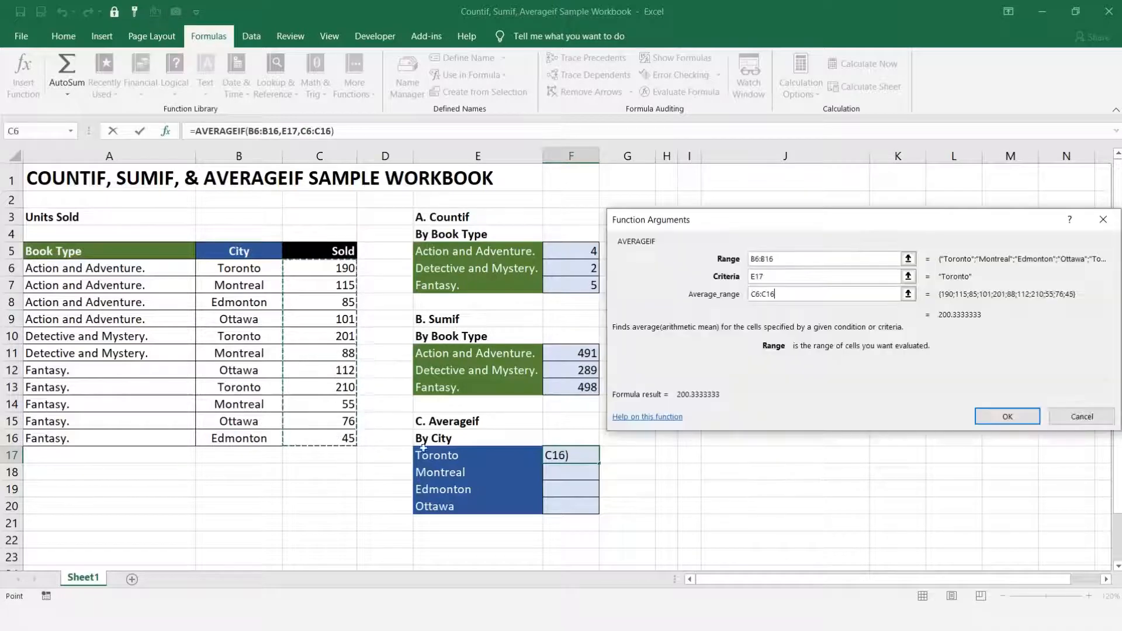
click(1005, 416)
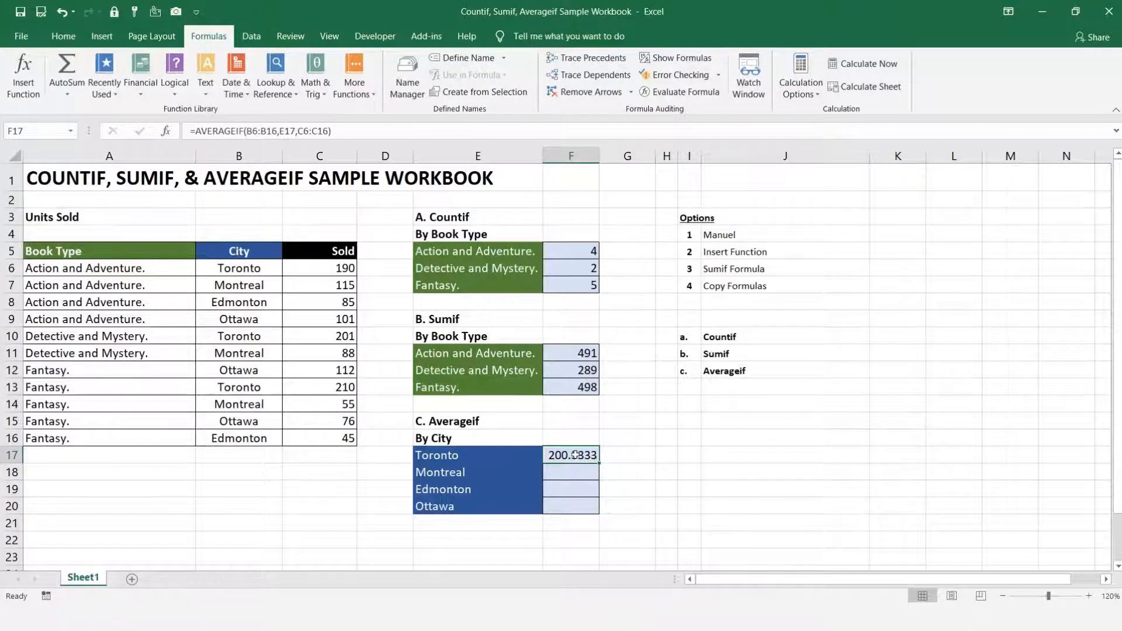
Step: Format the Averageif result cells F17:F20 as Number with 0 decimal places
drag(572, 459, 576, 500)
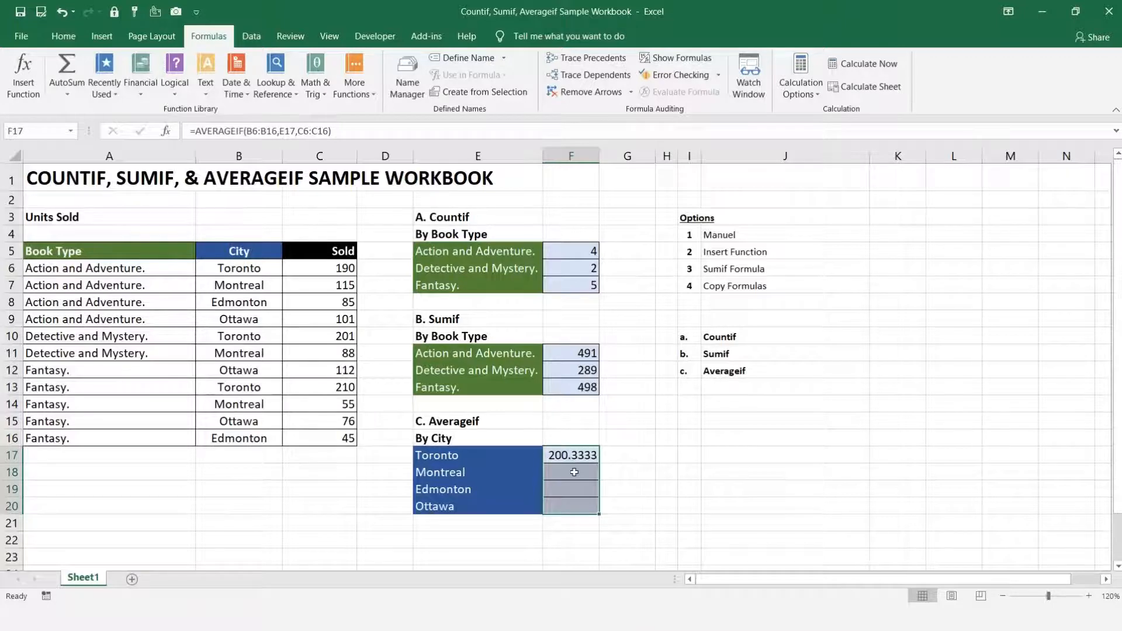
right_click(574, 472)
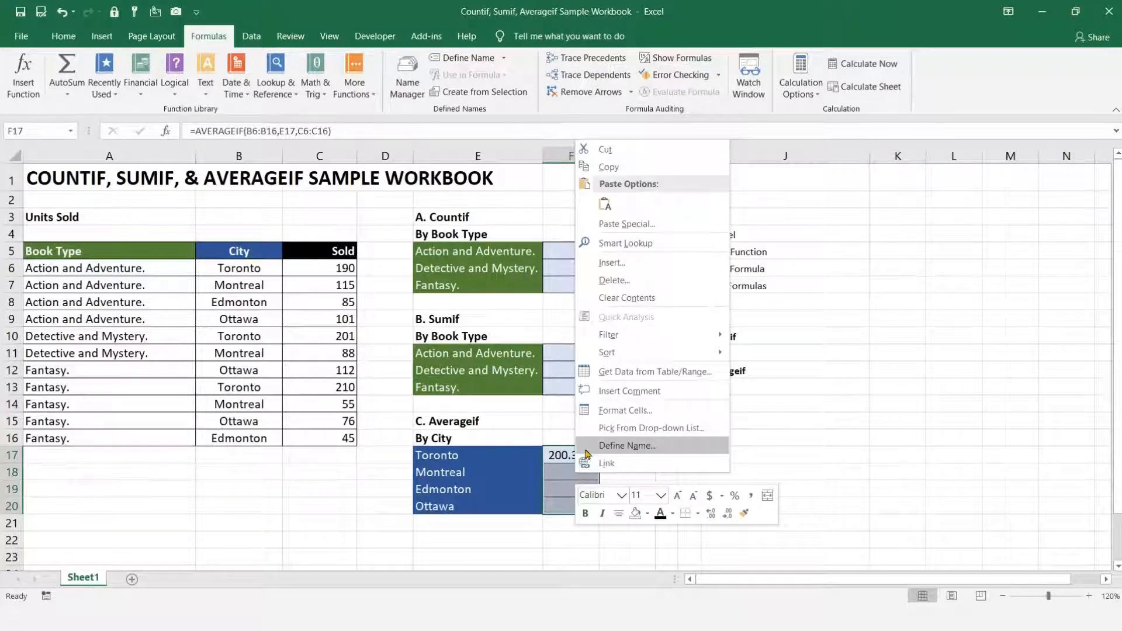
click(608, 412)
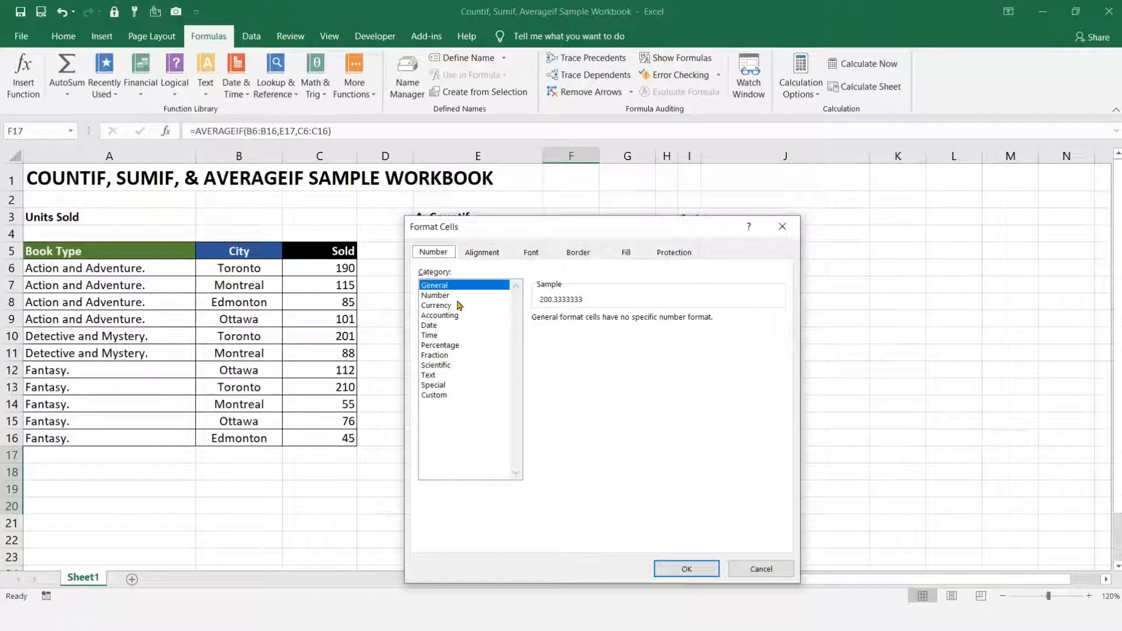
click(449, 295)
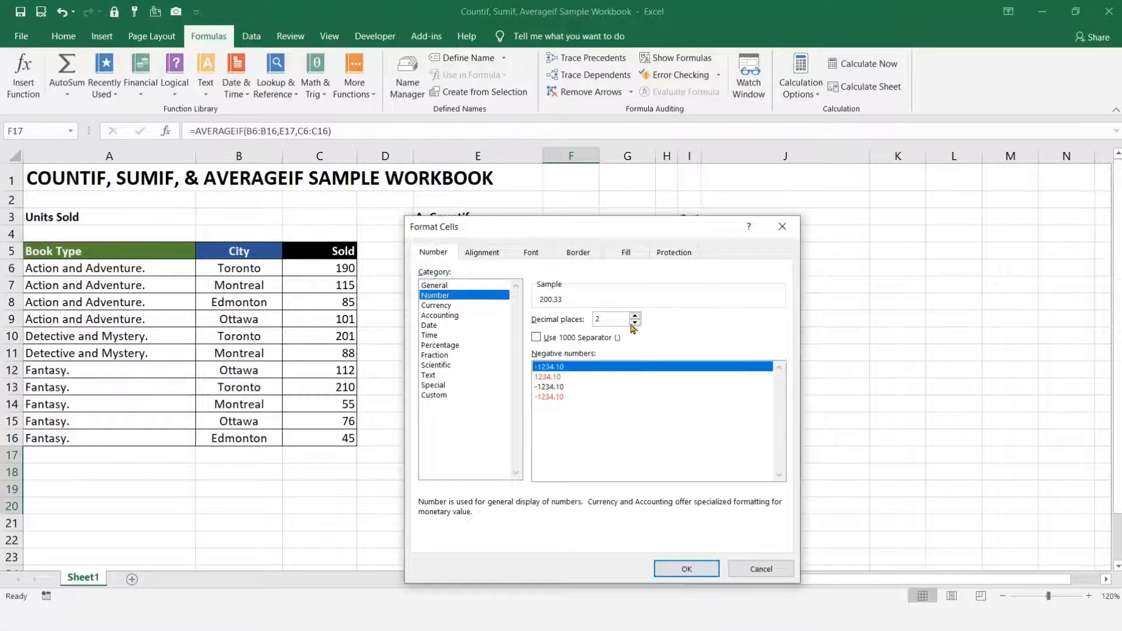
click(634, 322)
click(634, 322)
click(687, 568)
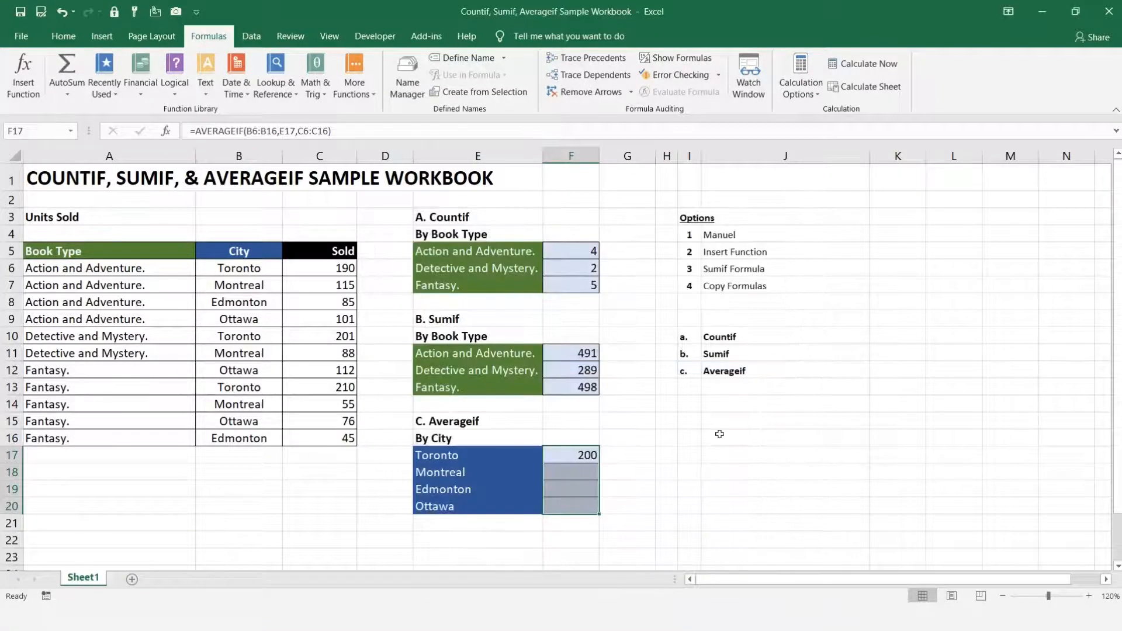
click(720, 434)
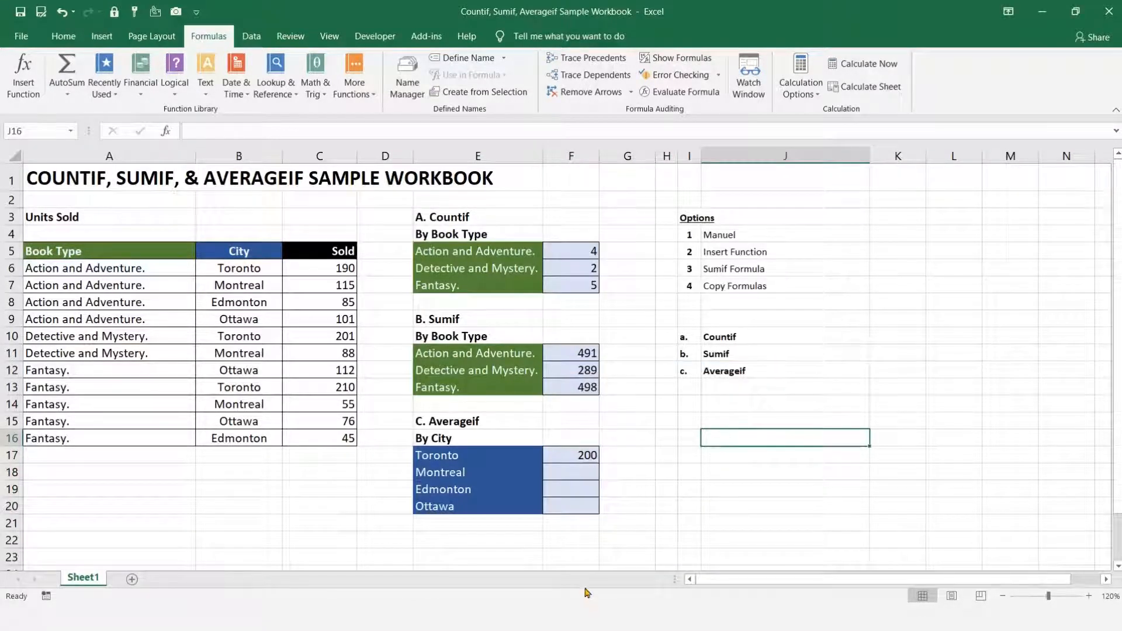
Step: Clear the AVERAGEIF formula from cell F17 beside Toronto
click(564, 457)
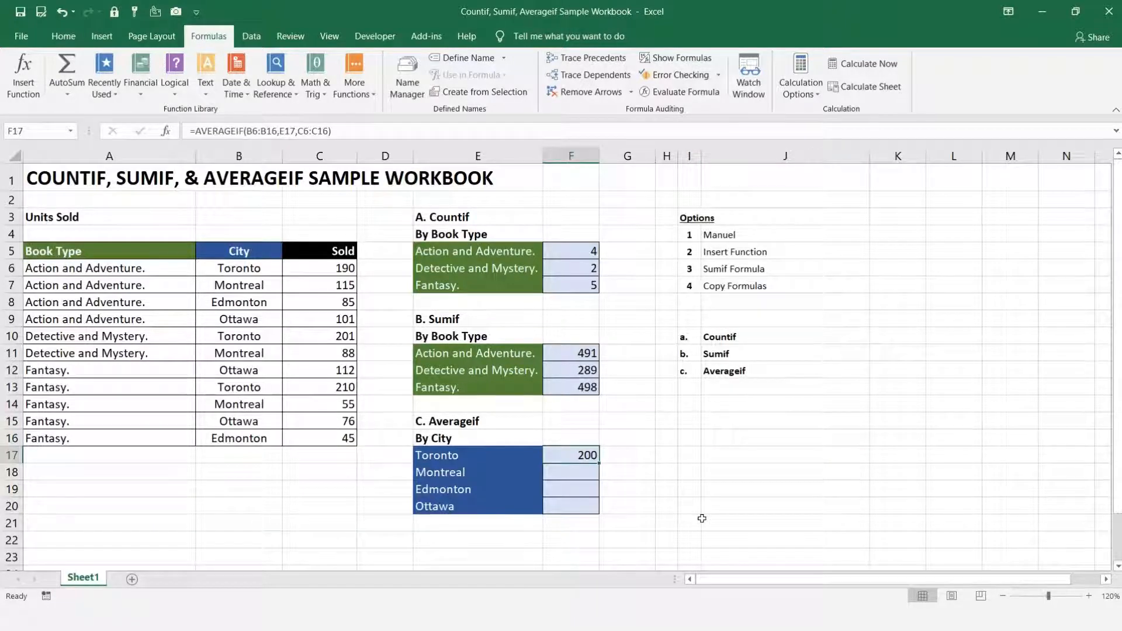
key(BackSpace)
key(Return)
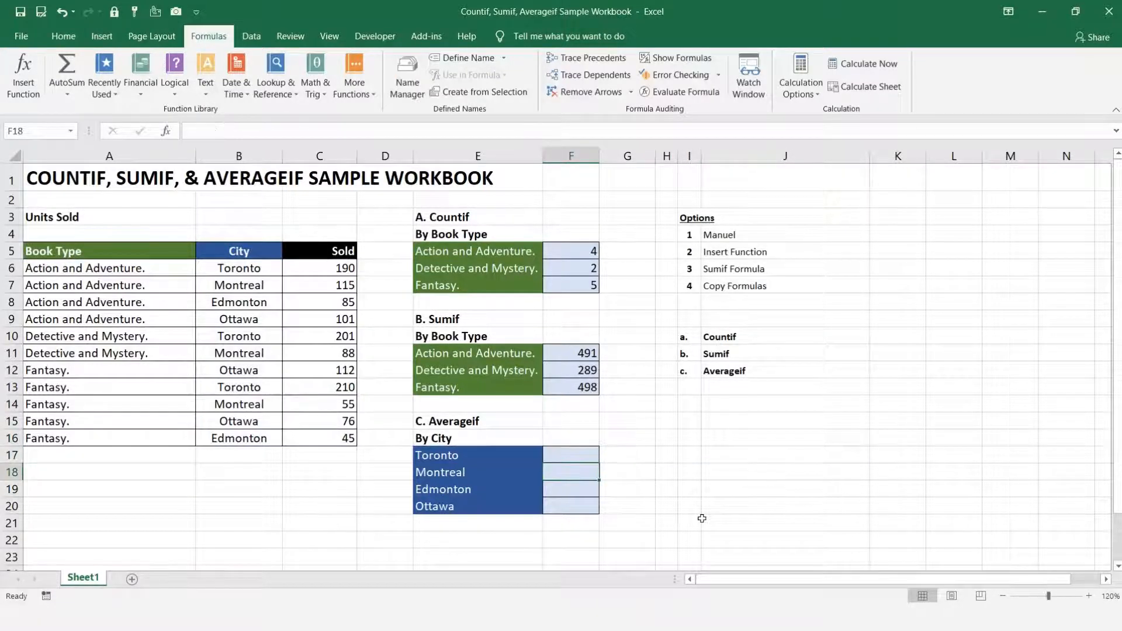
Step: Enter the formula =AVERAGEIF(B6:B16,E17,C6:C16) in cell F17, beside Toronto in the Averageif section
click(569, 457)
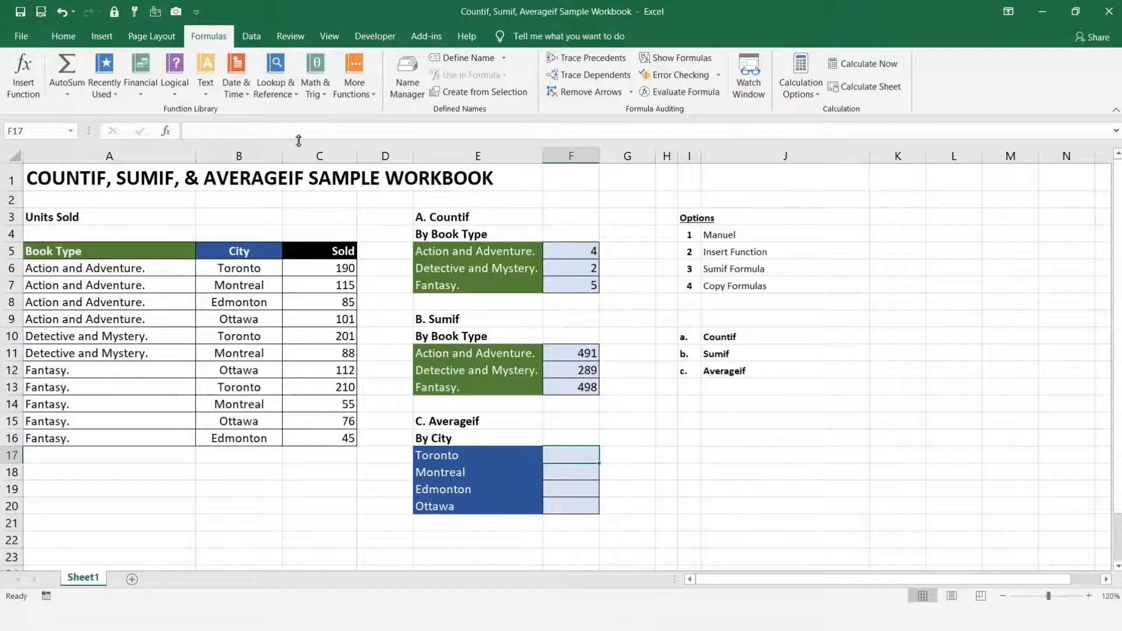
click(235, 135)
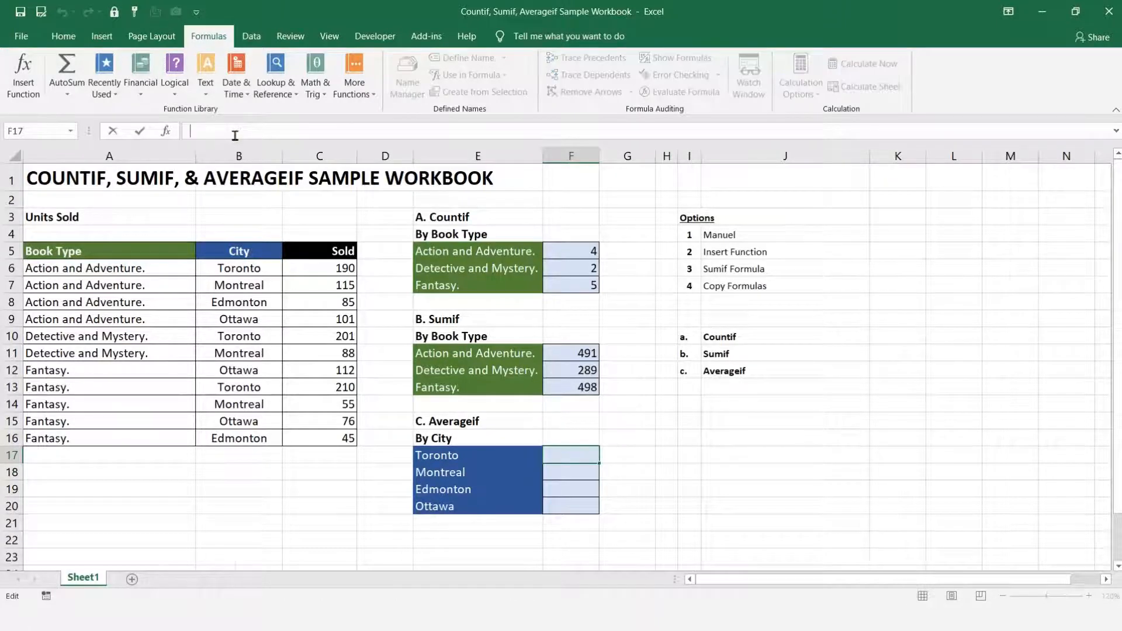
text(=av)
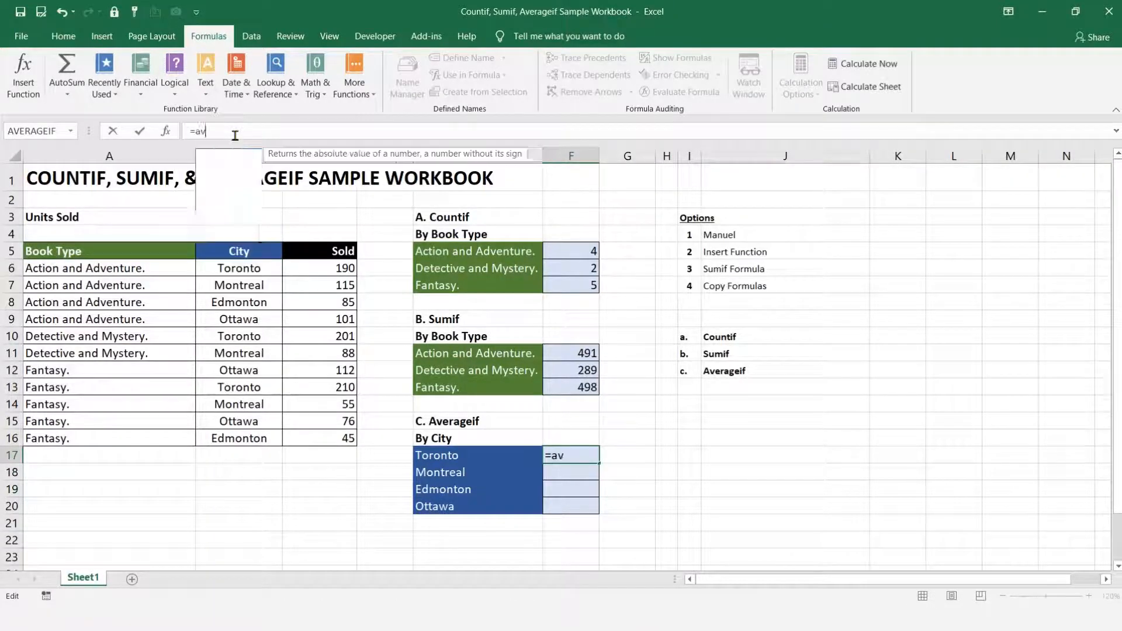
text(erageif()
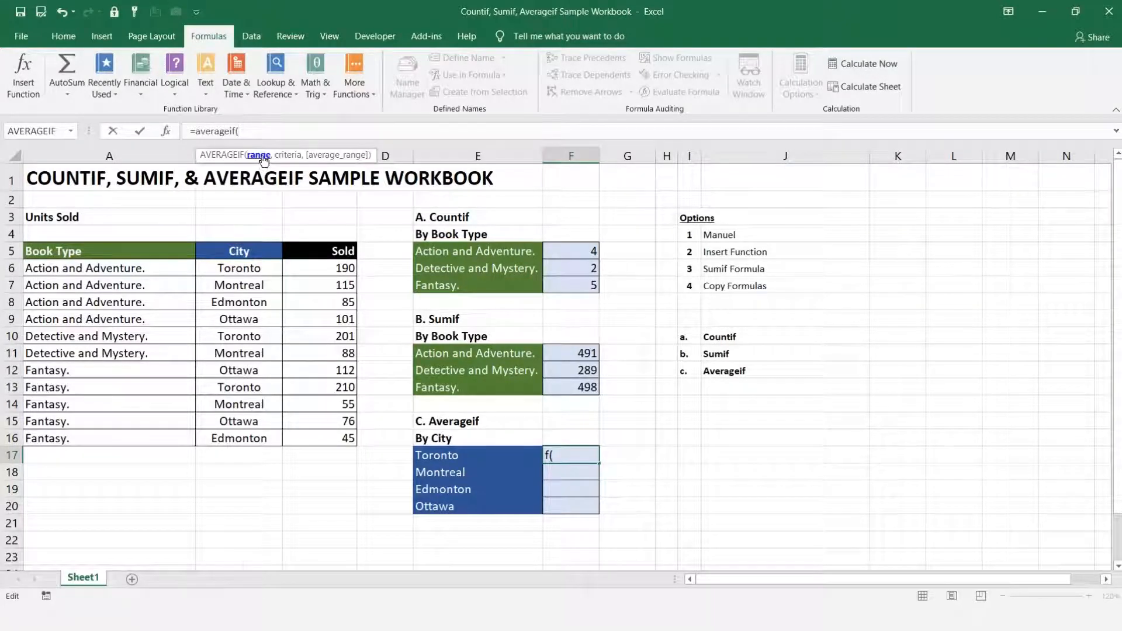
drag(217, 273, 234, 439)
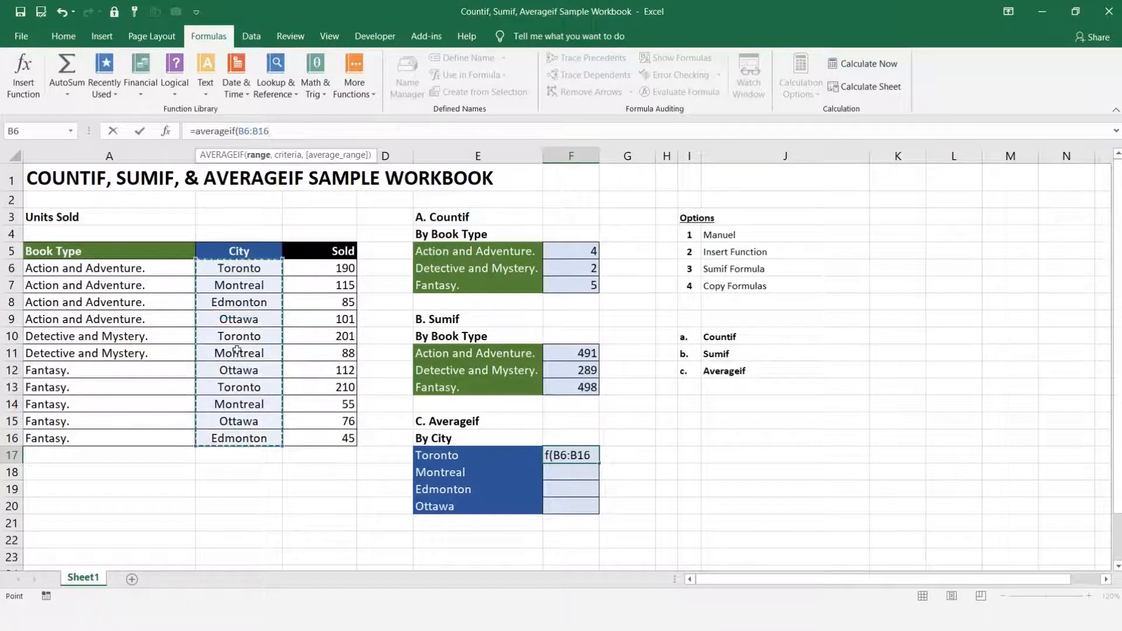
text(,)
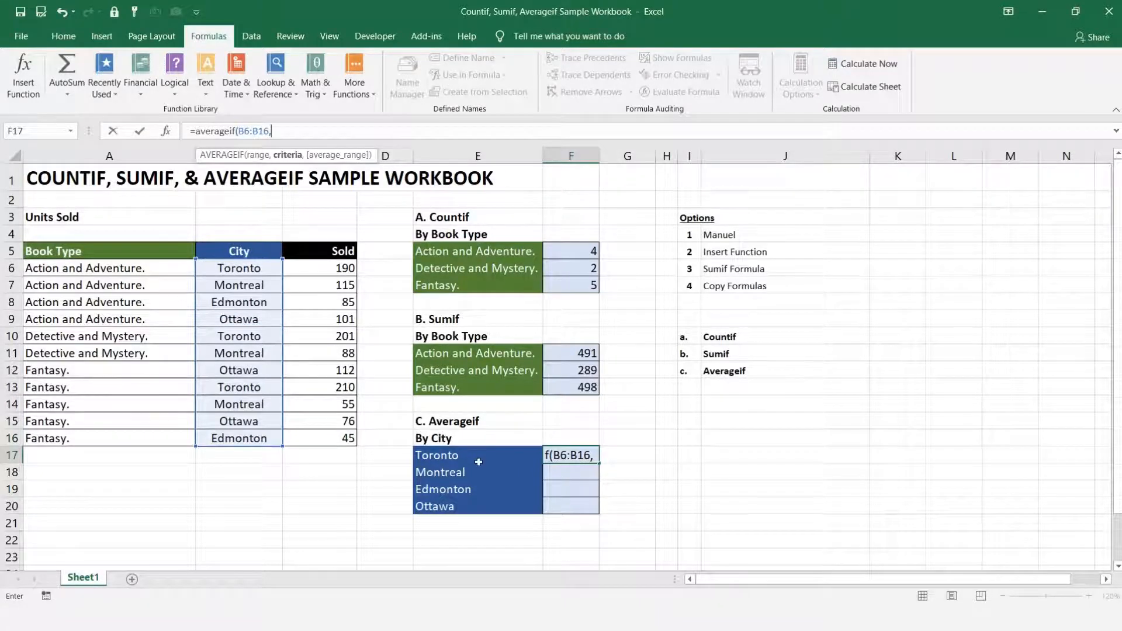
click(478, 458)
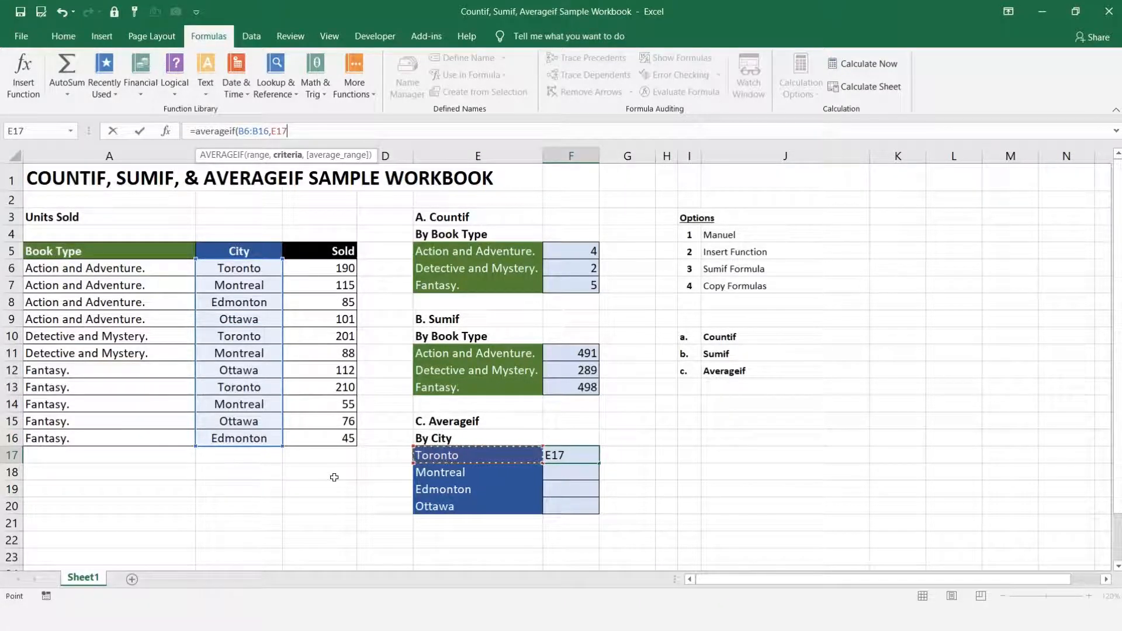
text(,)
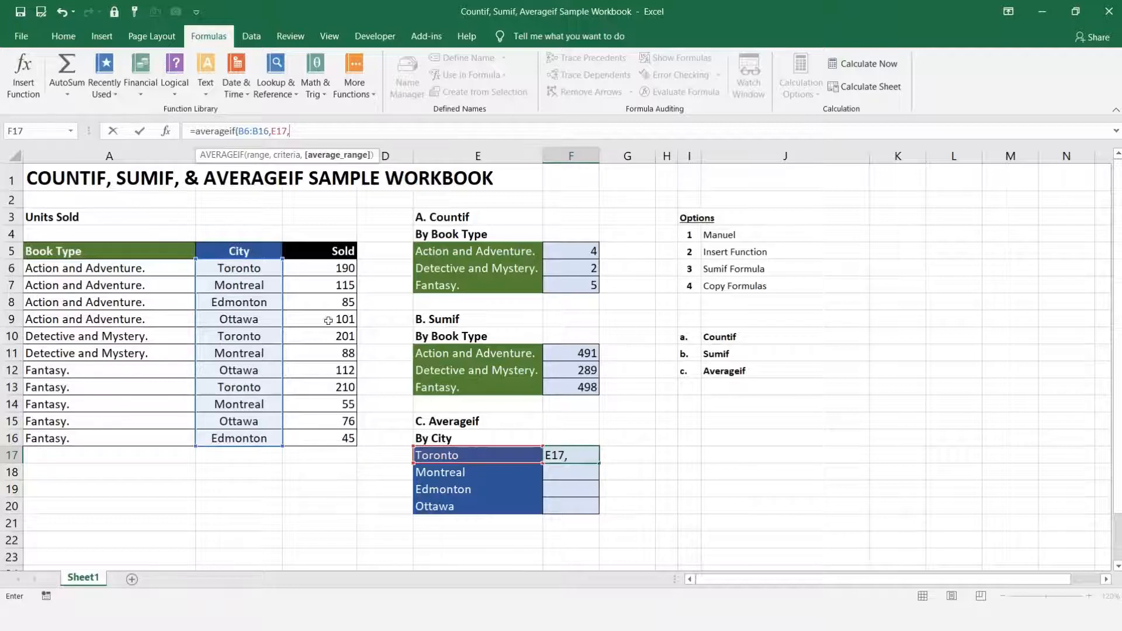
drag(314, 264, 305, 444)
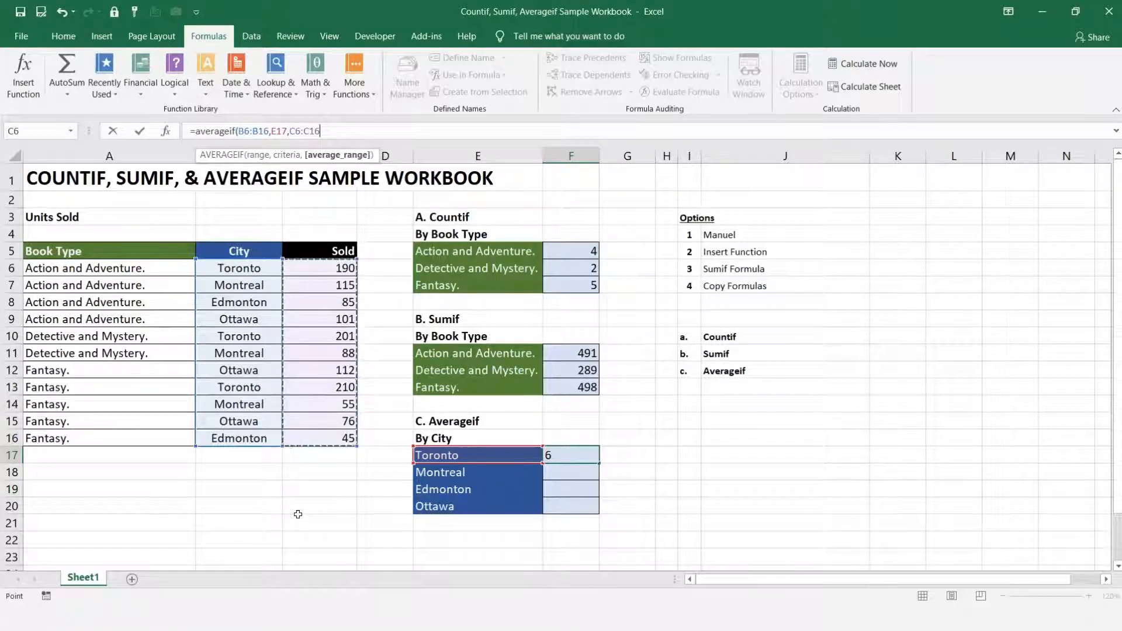
text())
key(Return)
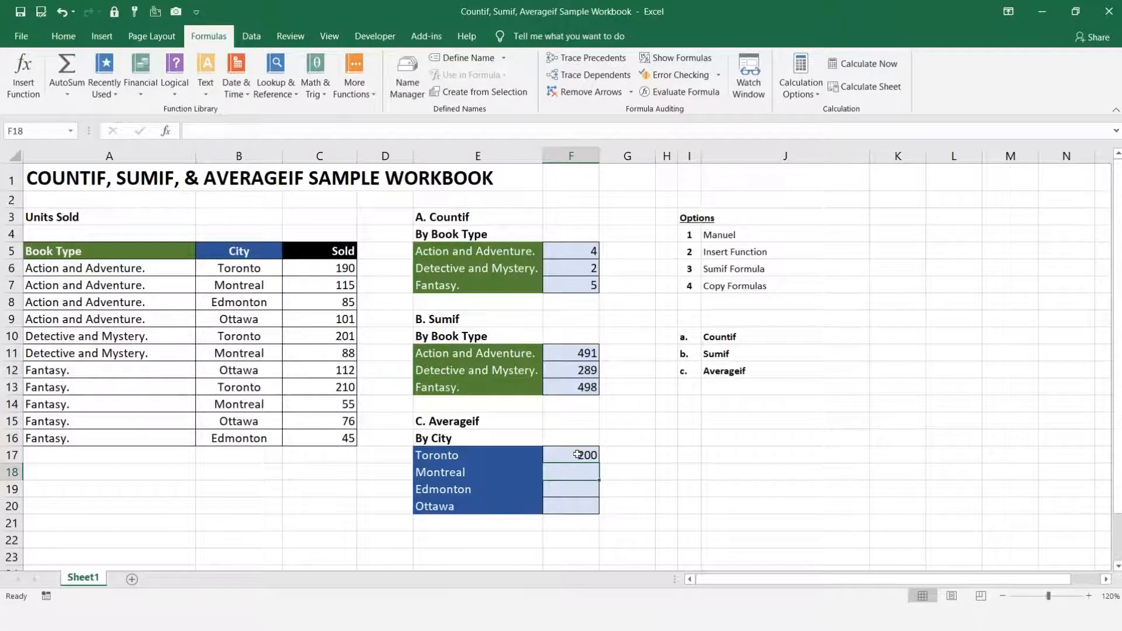
Step: Make both ranges in F17's AVERAGEIF formula absolute, as $B$6:$B$16 and $C$6:$C$16, keeping the criteria E17 relative
click(577, 454)
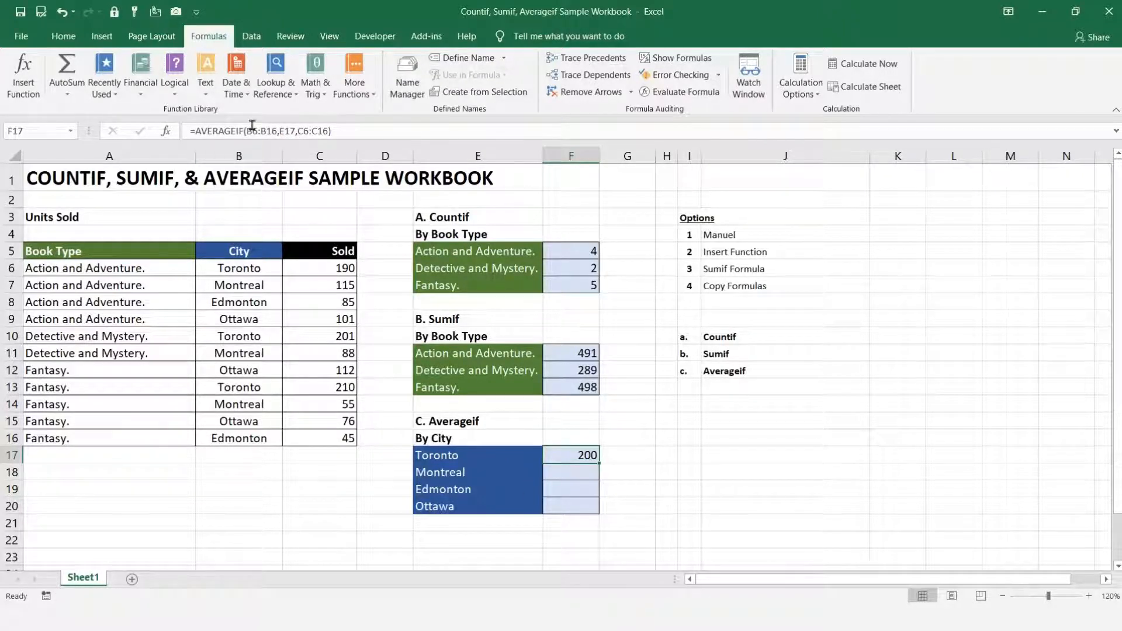
click(253, 131)
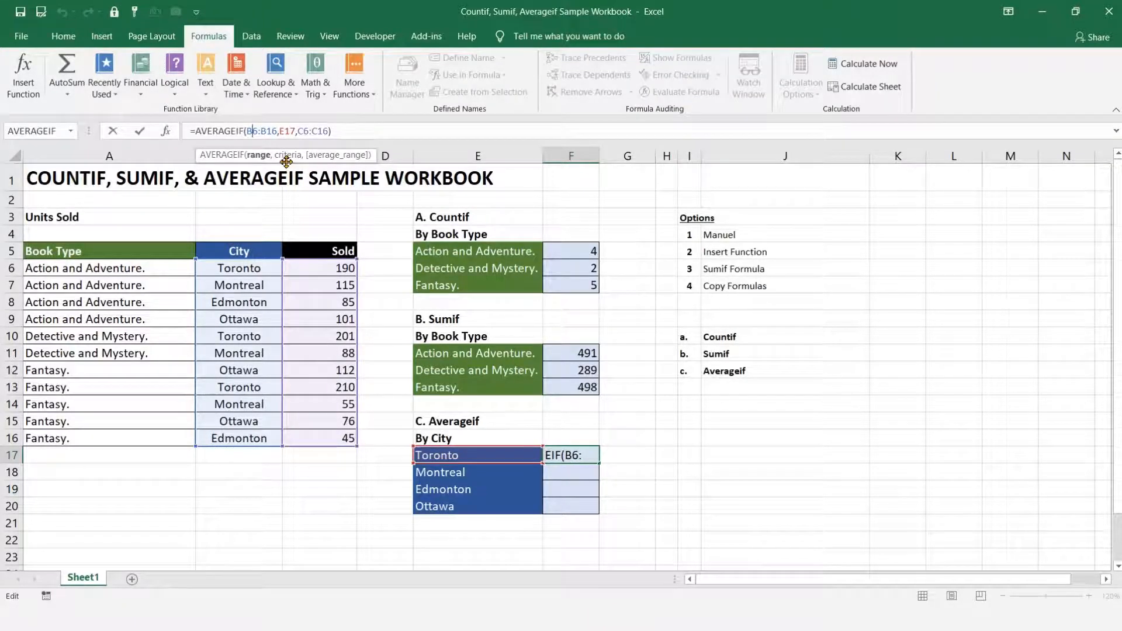
key(F4)
click(277, 132)
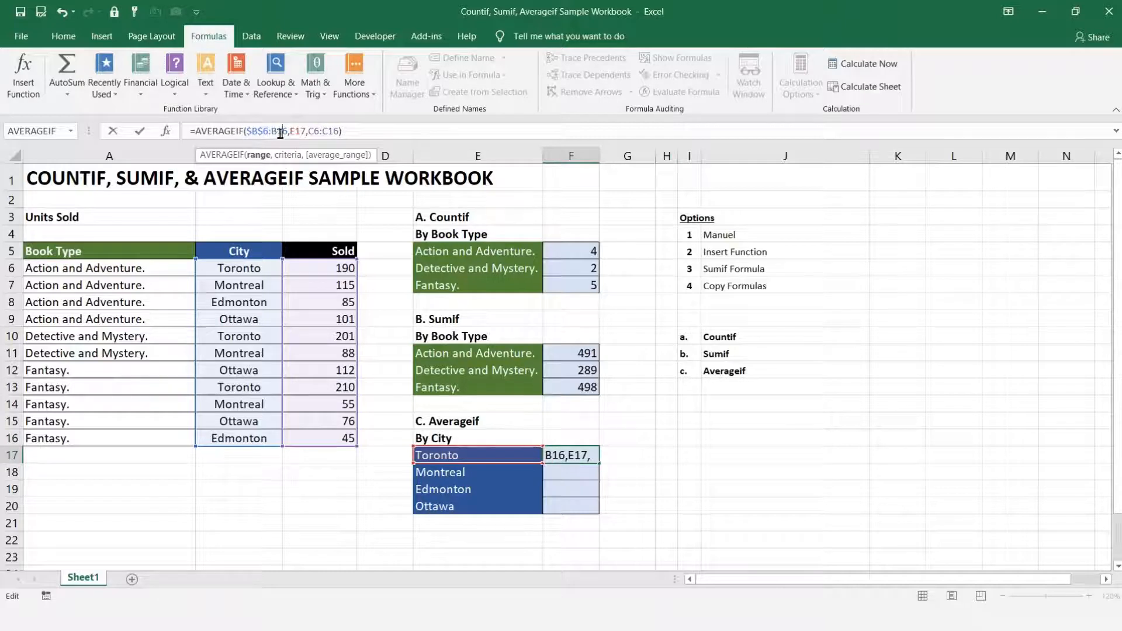
key(F4)
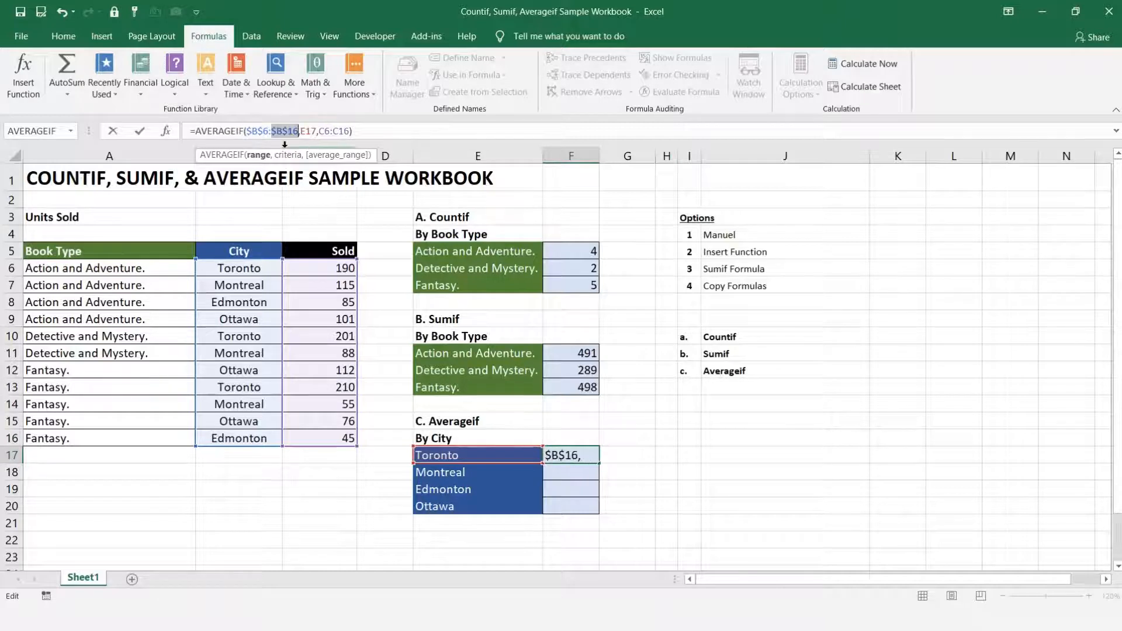
click(325, 133)
key(F4)
click(351, 132)
key(F4)
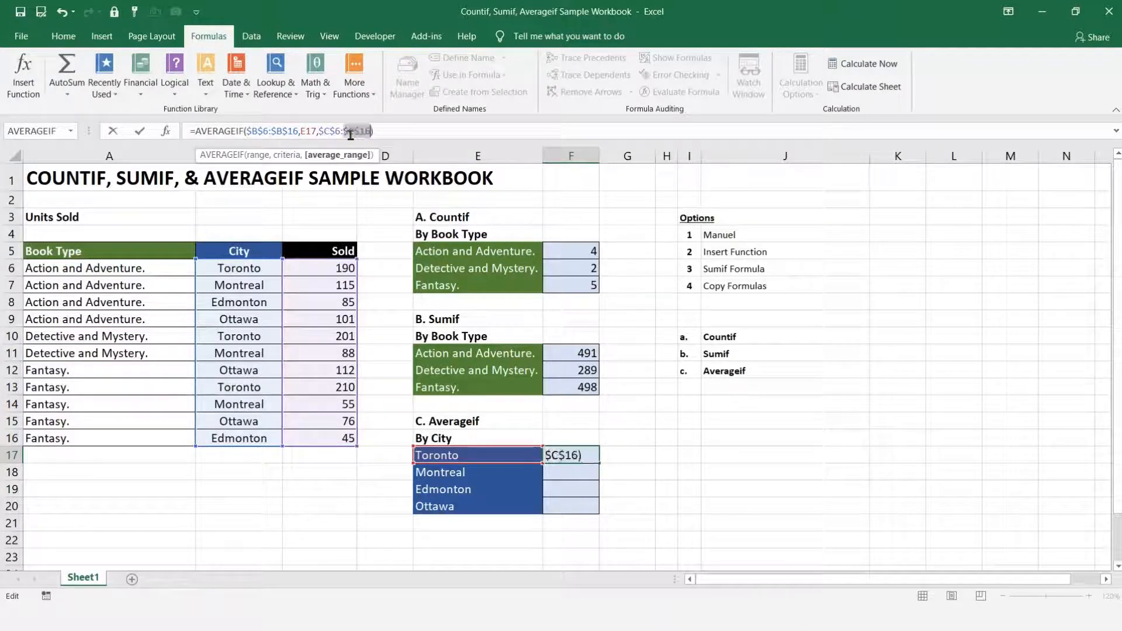
key(Return)
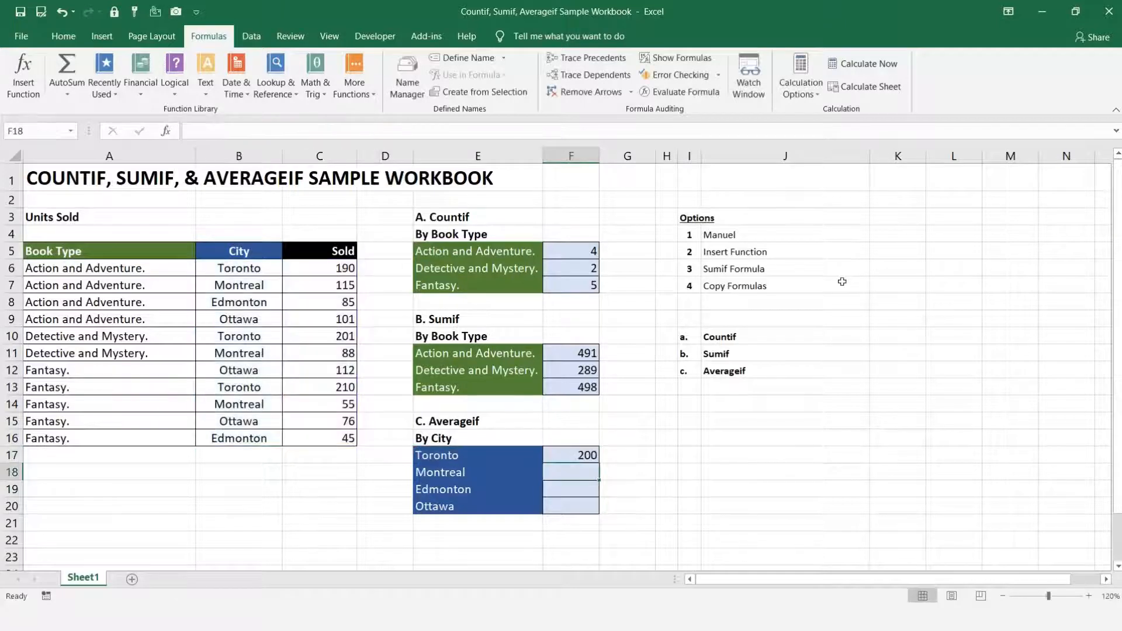
Step: Copy the AVERAGEIF formula from F17 down through F20 for Montreal, Edmonton and Ottawa
click(585, 457)
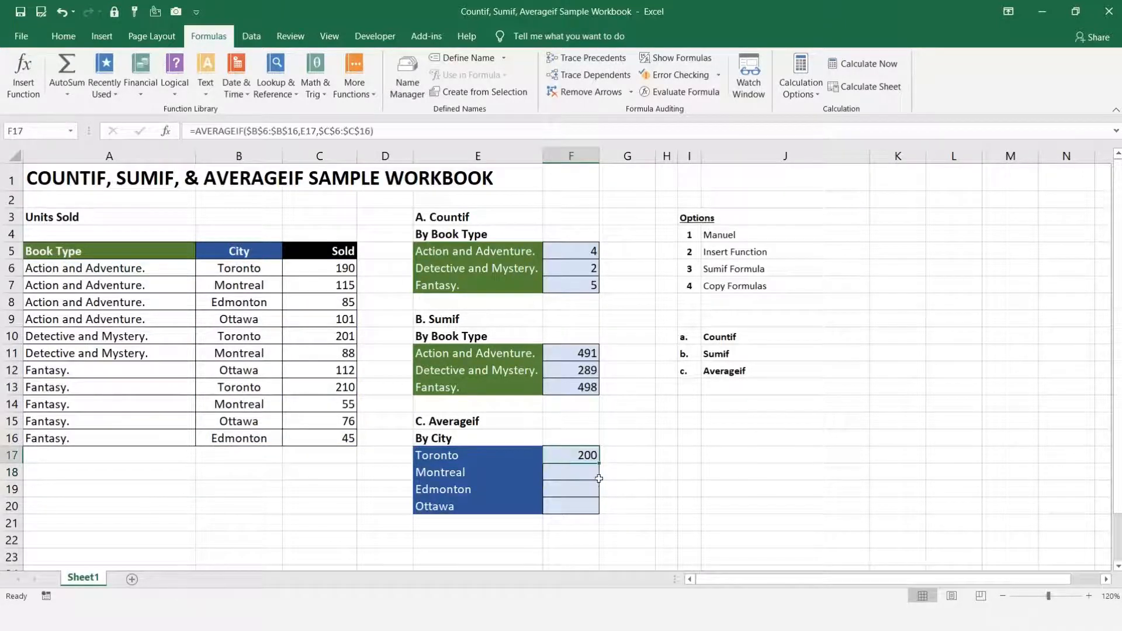
drag(599, 465, 599, 512)
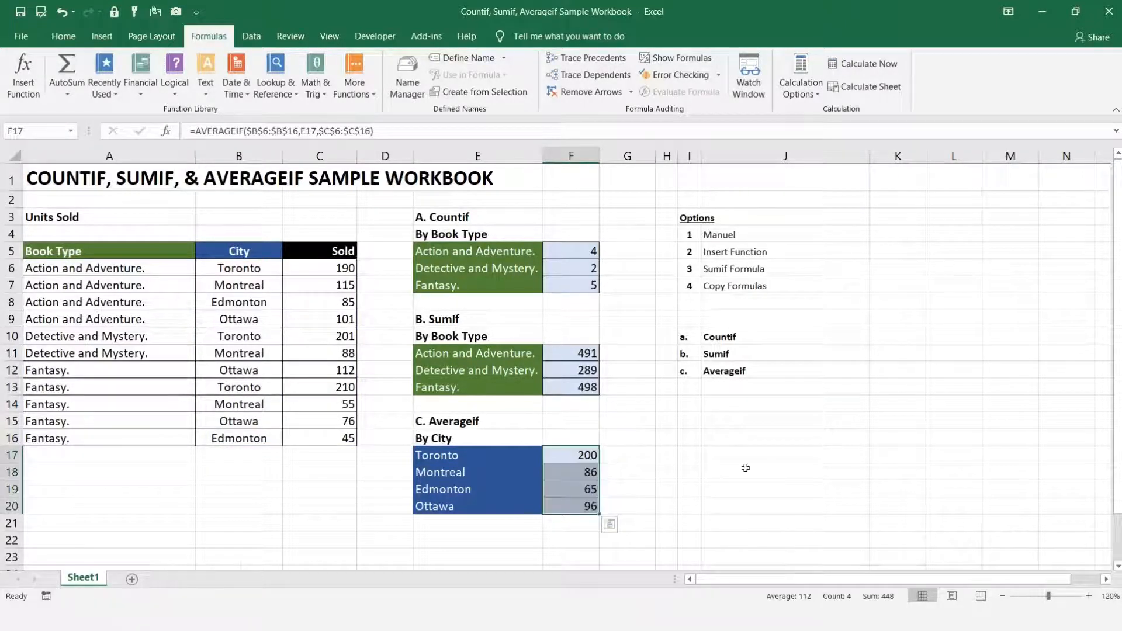
click(646, 489)
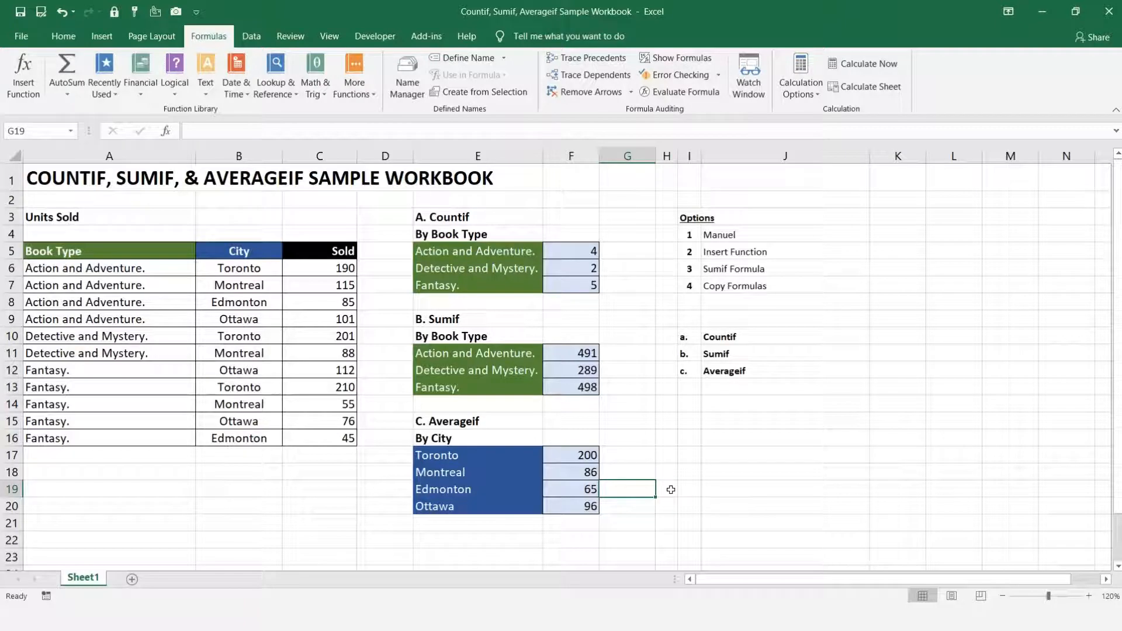
Step: Cycle the range's first reference in F17's AVERAGEIF formula through its mixed and relative forms and back to $B$6
click(574, 456)
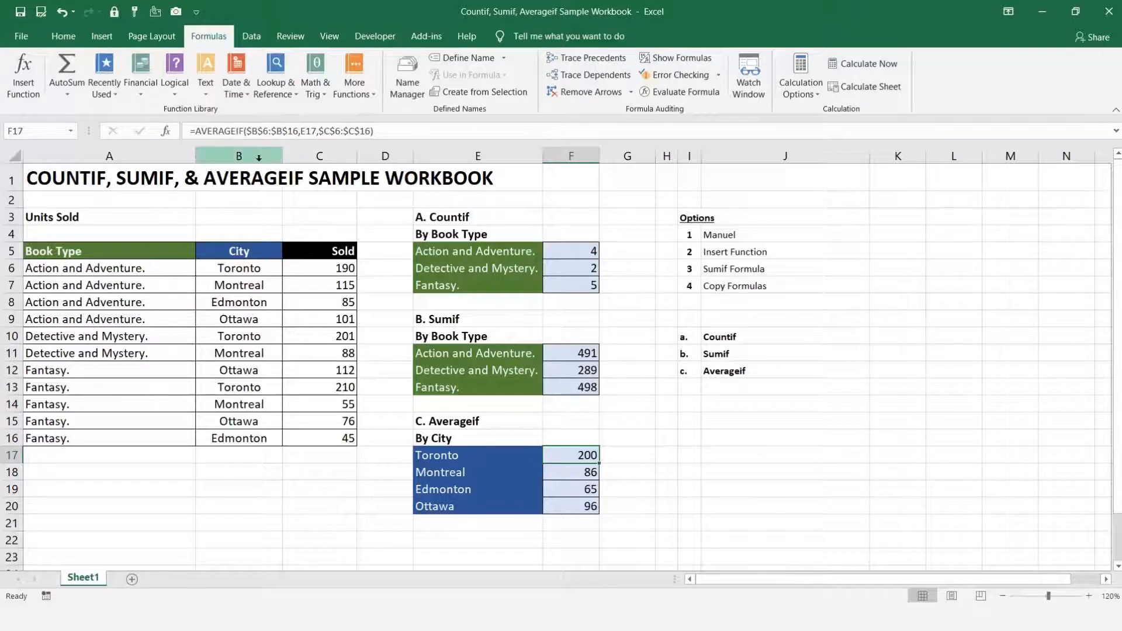
click(258, 131)
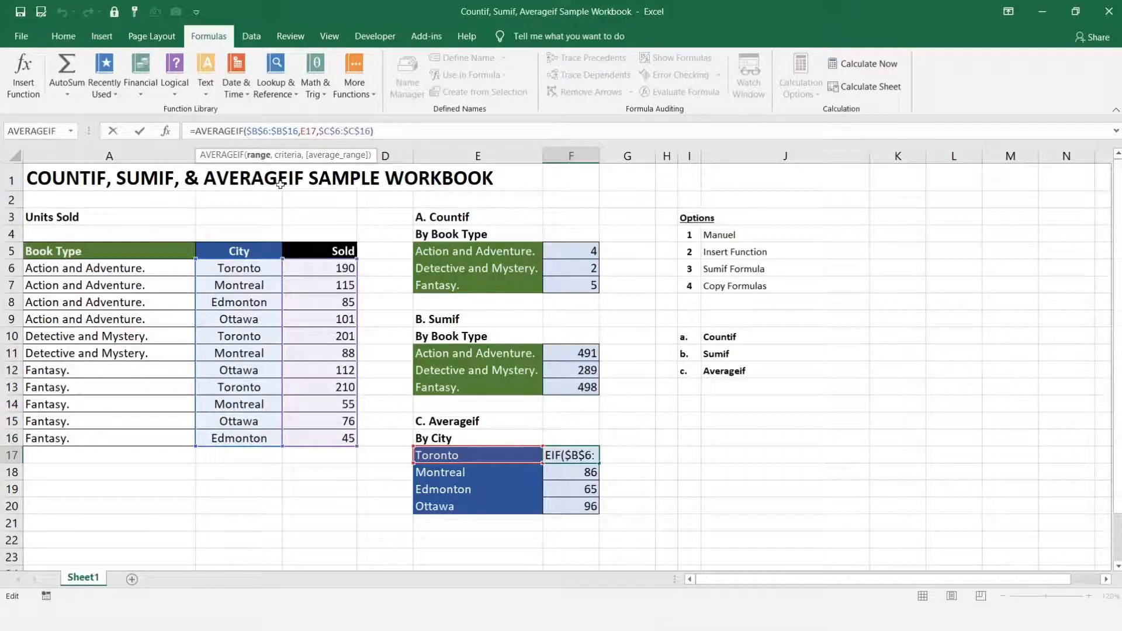
key(F4)
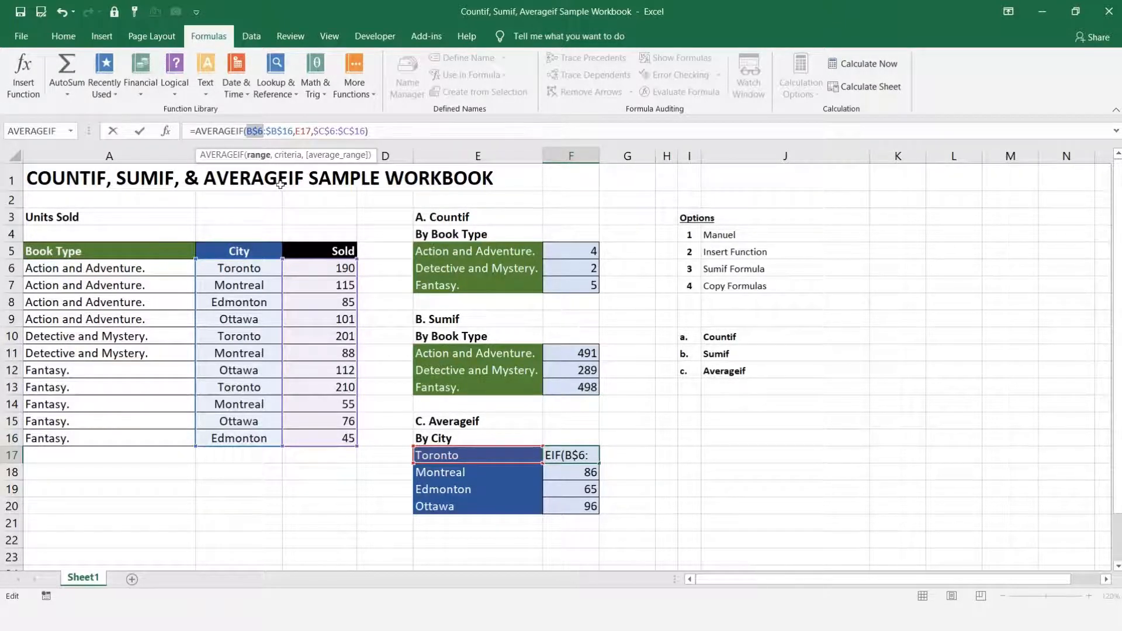
key(F4)
key(F4)
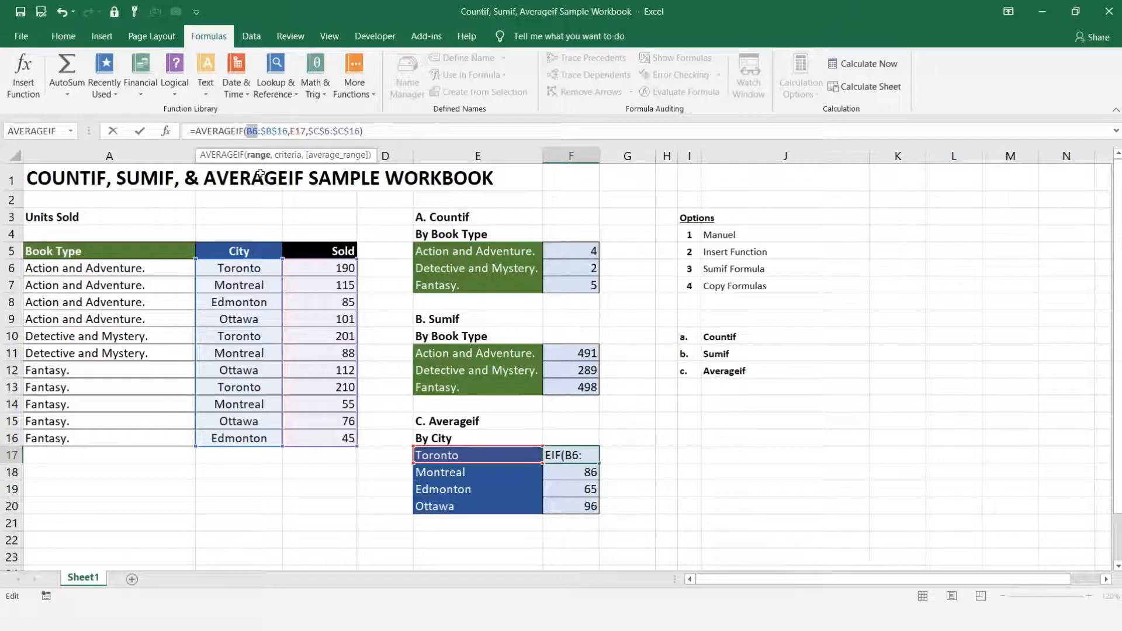
key(F4)
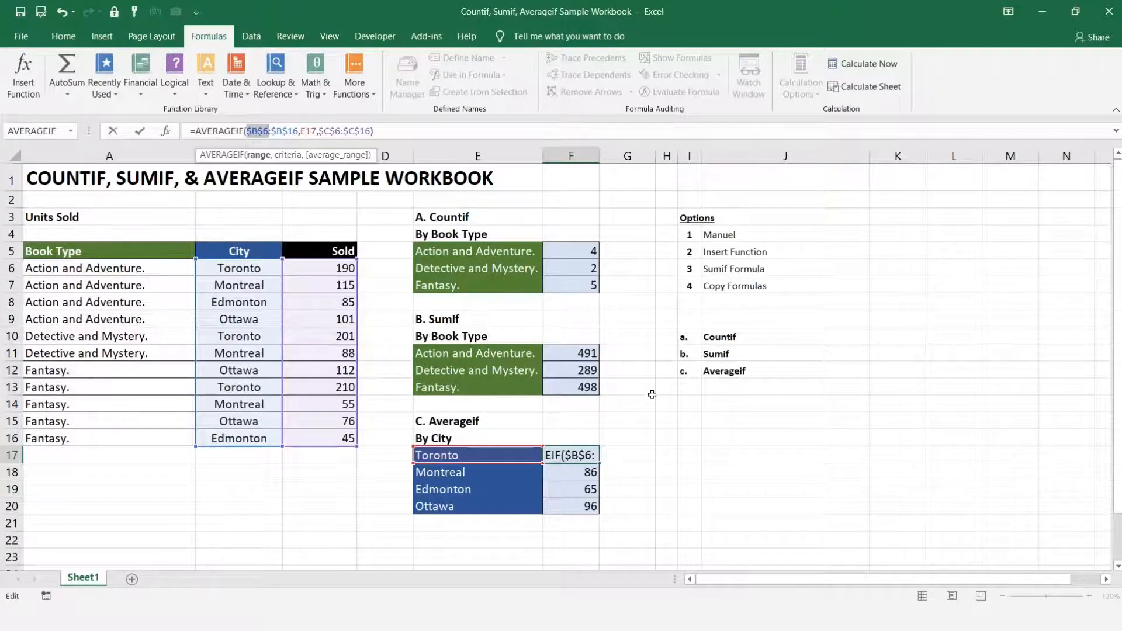
key(Return)
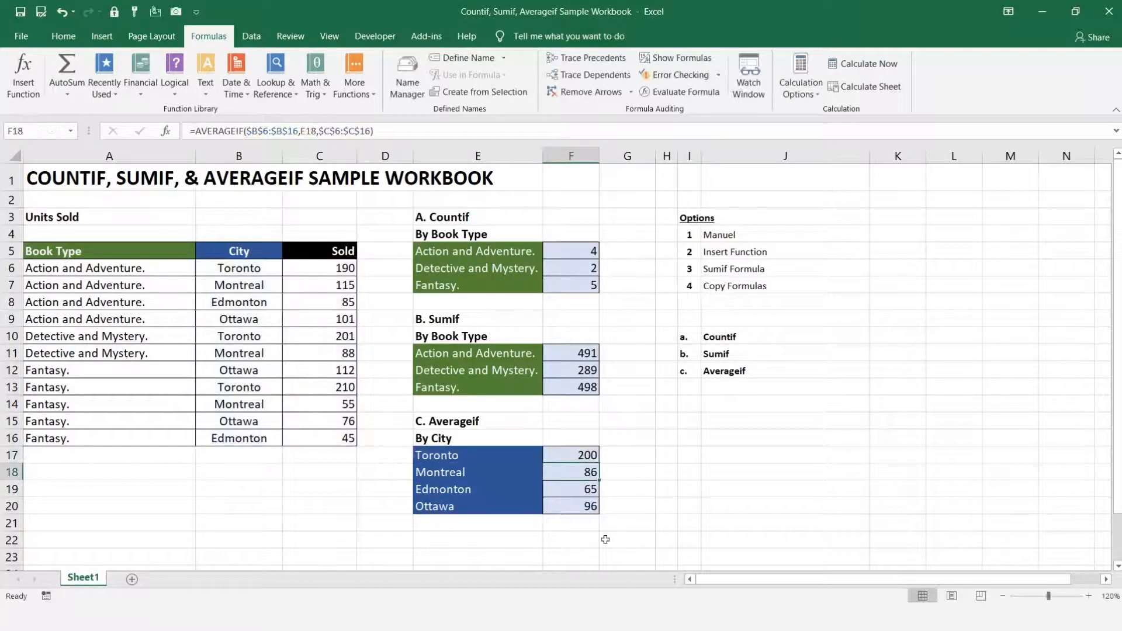